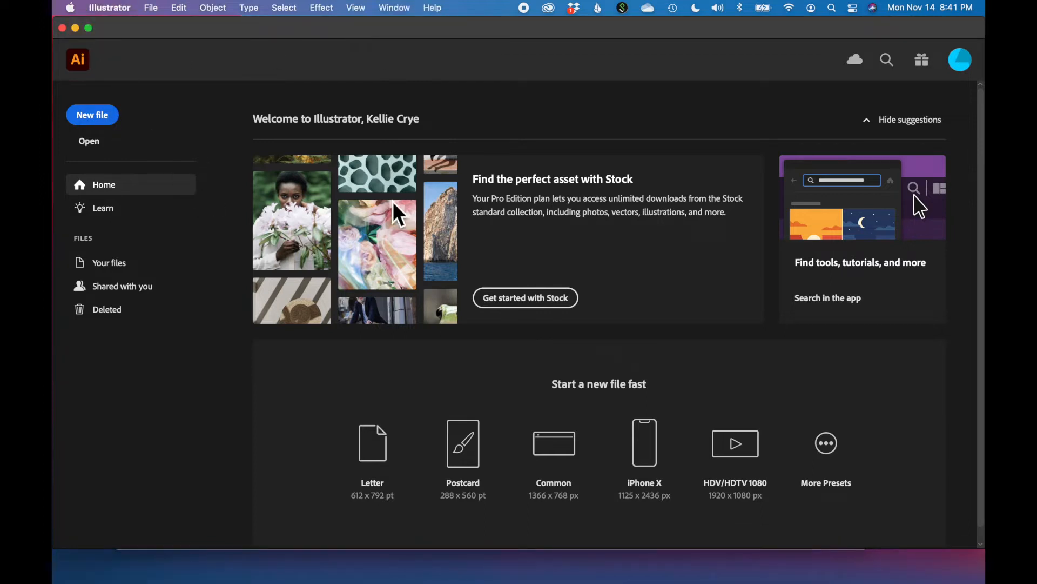
# - Create a new print document from the Letter preset in landscape orientation, 792 x 612 pt
pyautogui.click(101, 120)
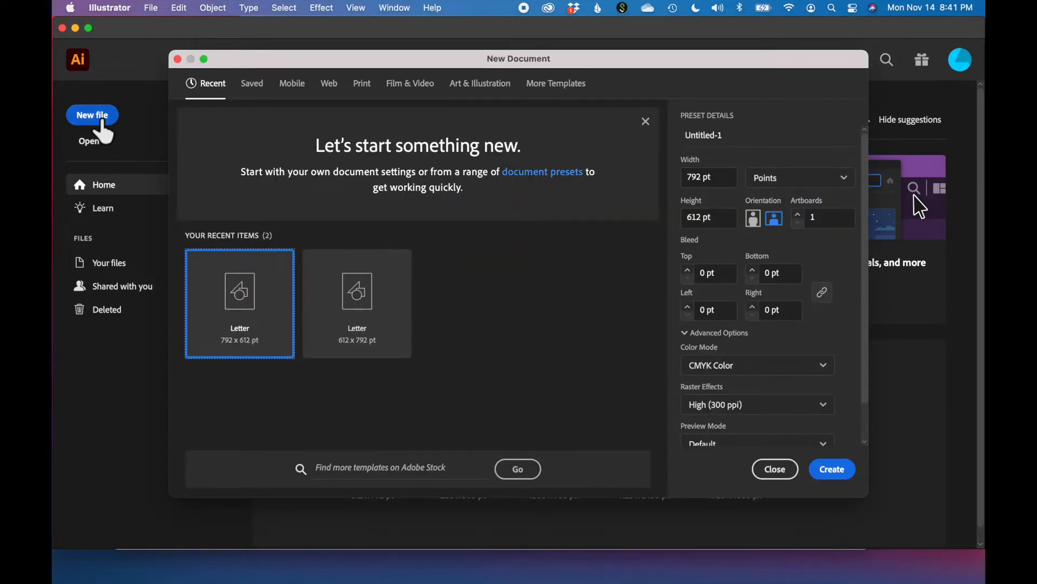
pyautogui.click(157, 8)
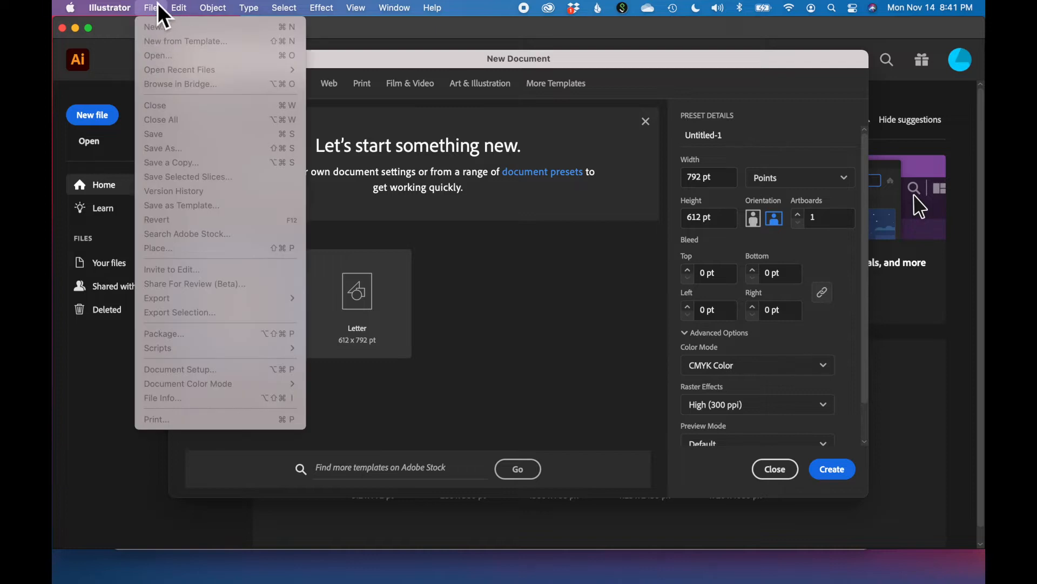
pyautogui.click(158, 7)
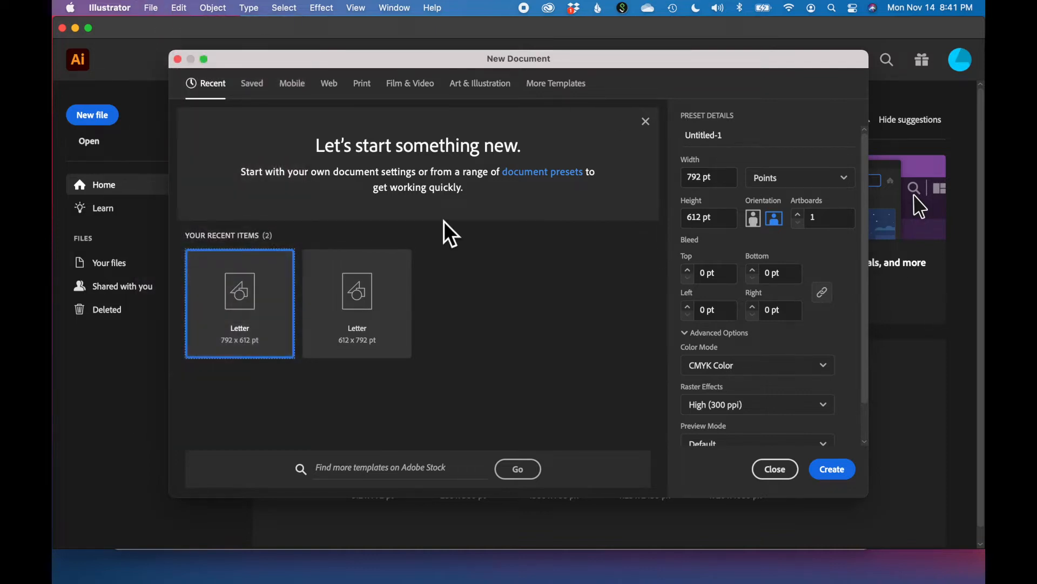
pyautogui.click(366, 93)
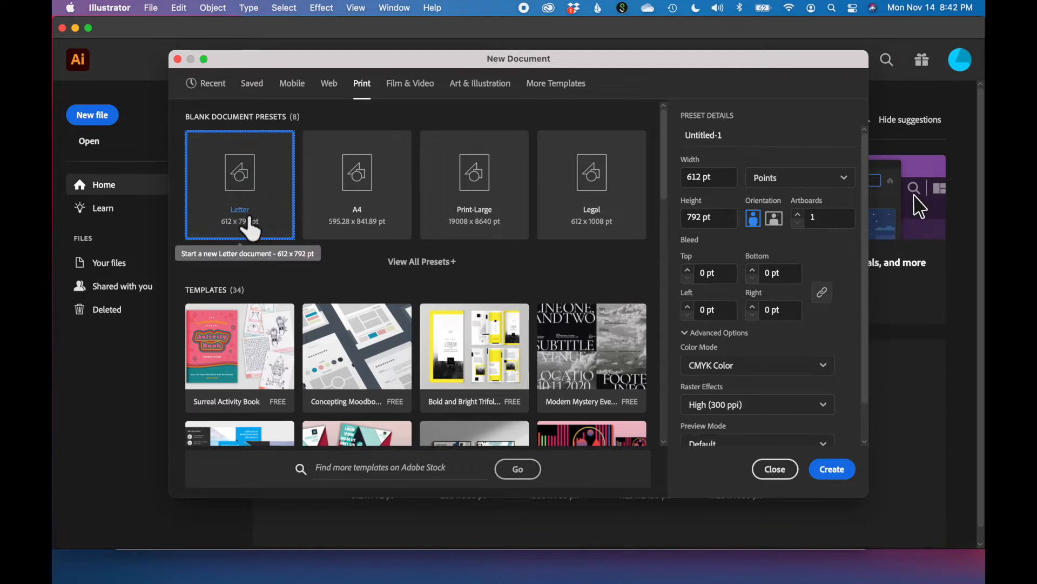
pyautogui.click(776, 219)
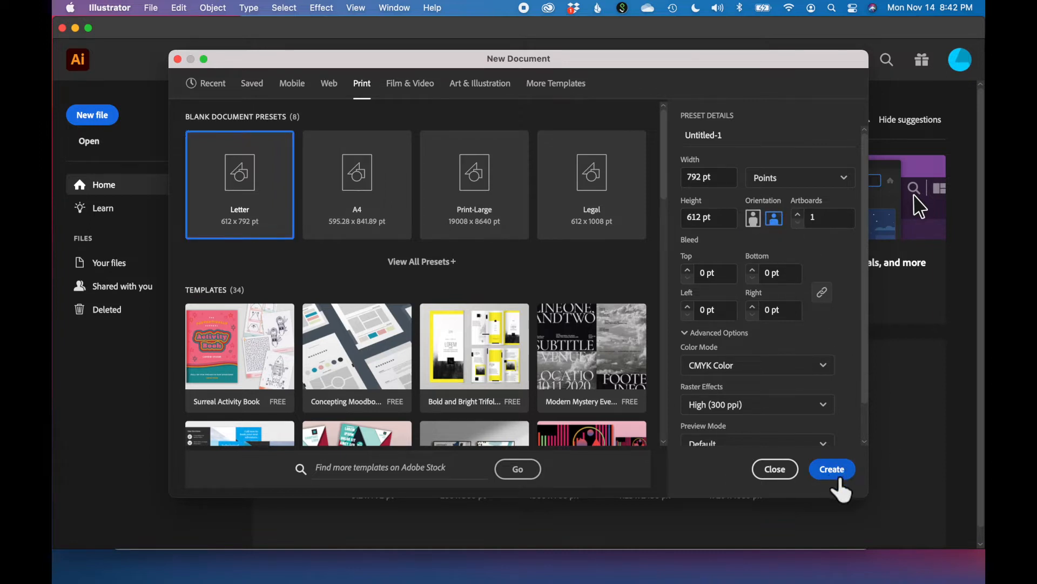
pyautogui.click(841, 481)
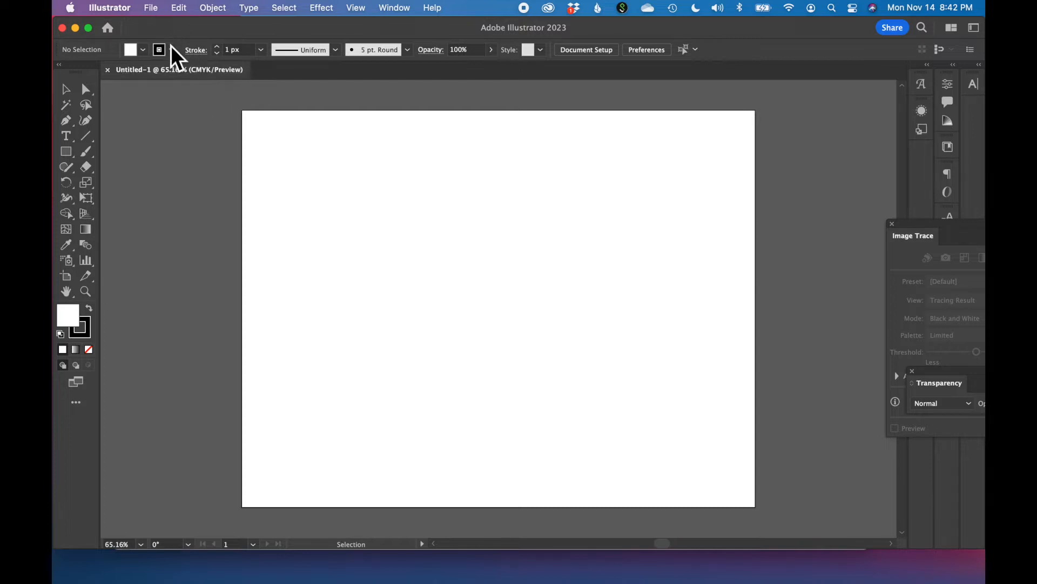
# - Place the hot-air balloon JPEG from the Image trace folder as a linked image spanning the artboard's width, centered vertically
pyautogui.click(158, 14)
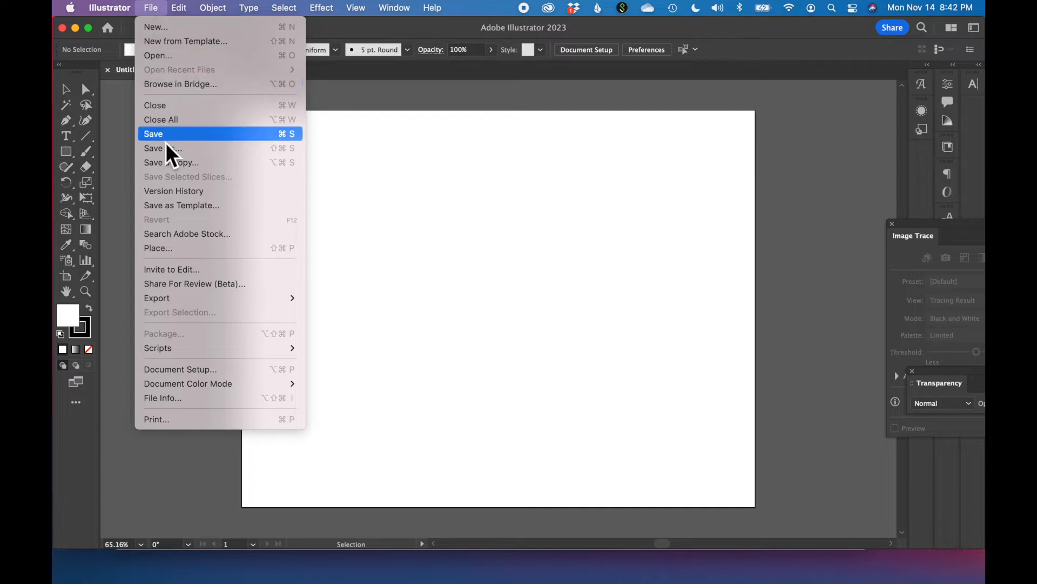
pyautogui.click(180, 250)
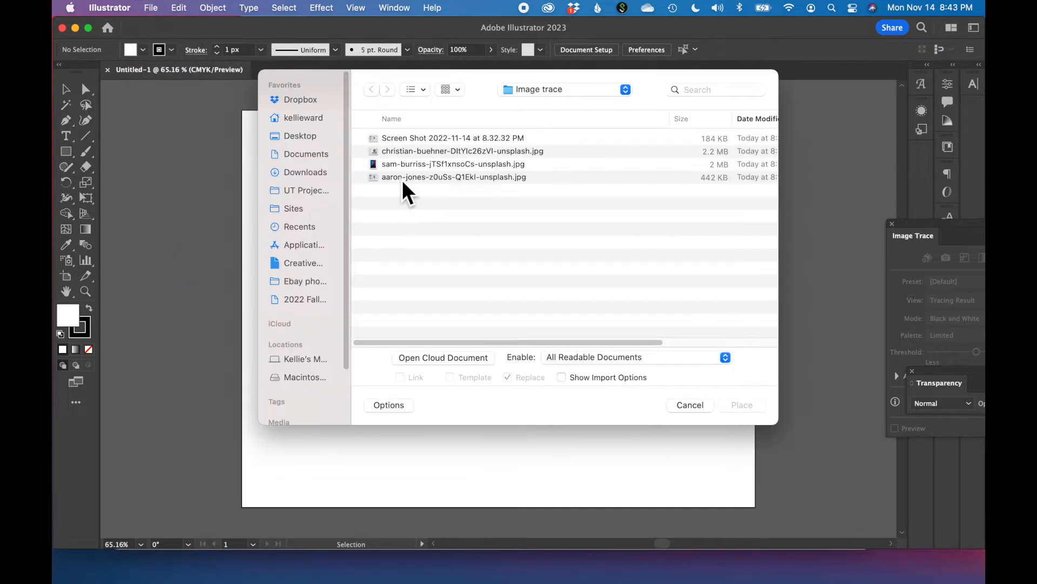
pyautogui.click(402, 179)
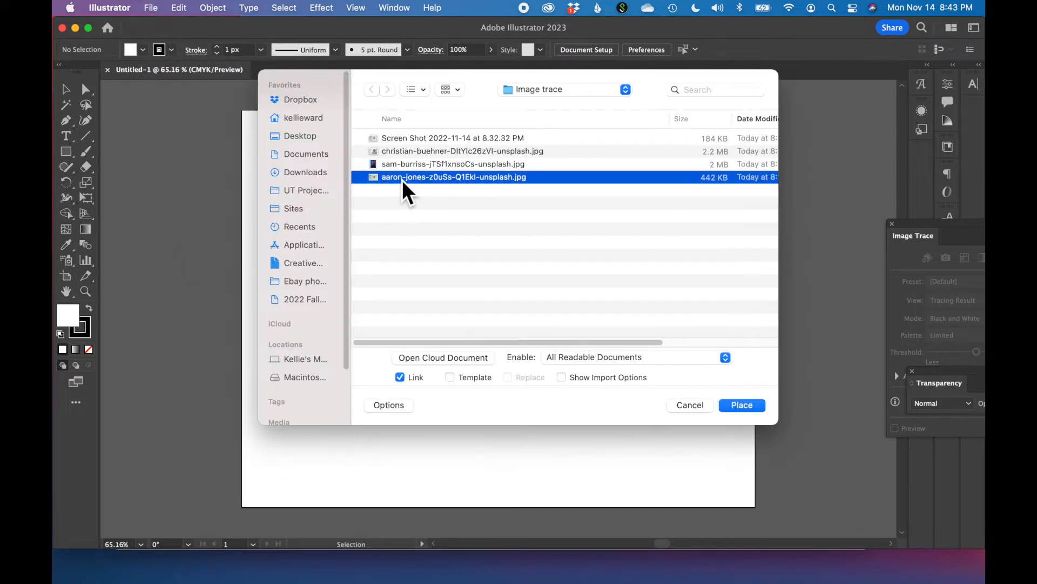
pyautogui.click(420, 93)
pyautogui.click(440, 174)
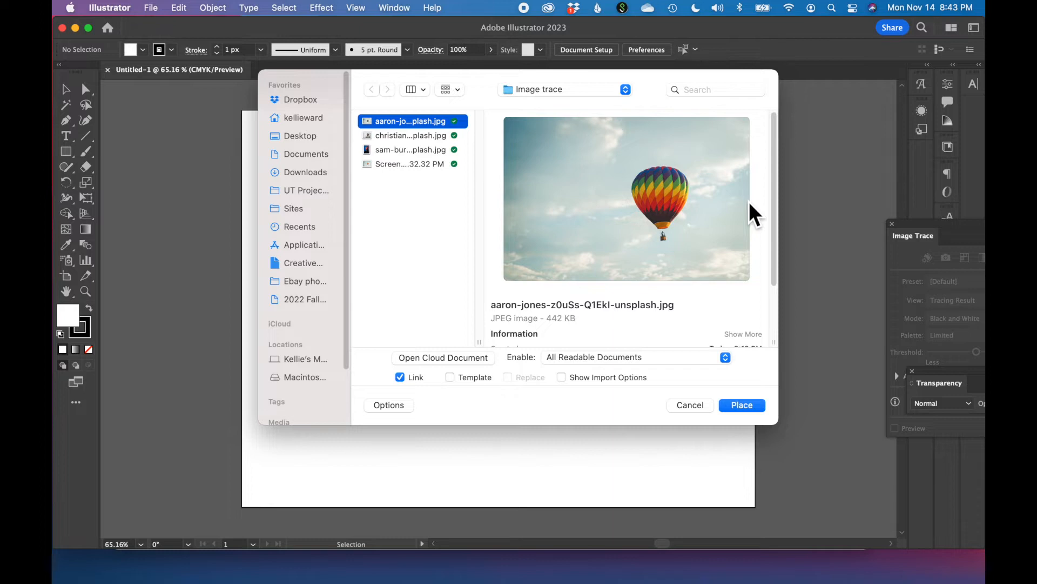
pyautogui.click(748, 409)
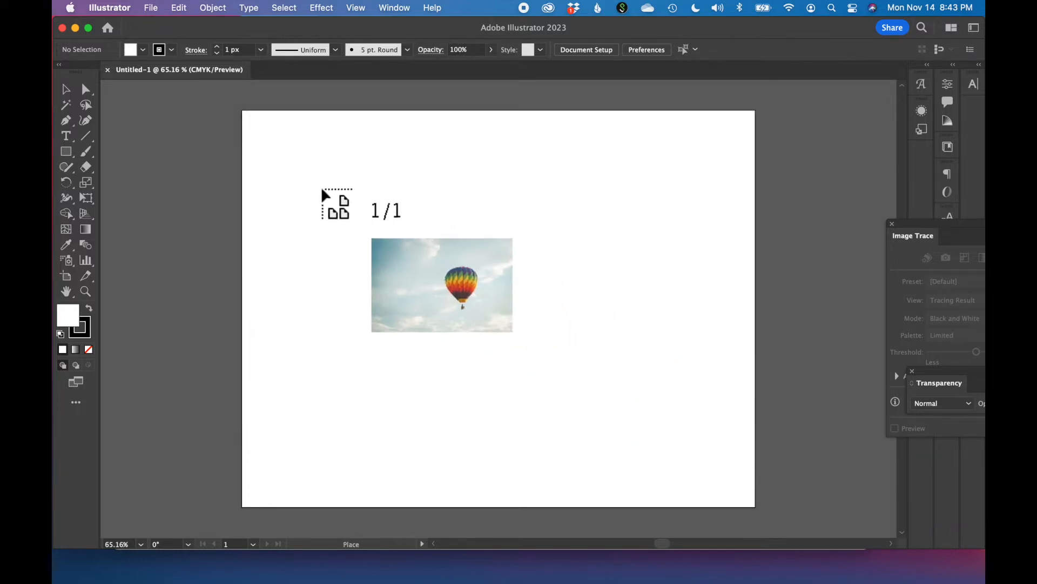
pyautogui.moveTo(247, 114); pyautogui.dragTo(751, 484)
pyautogui.moveTo(654, 248); pyautogui.dragTo(649, 265)
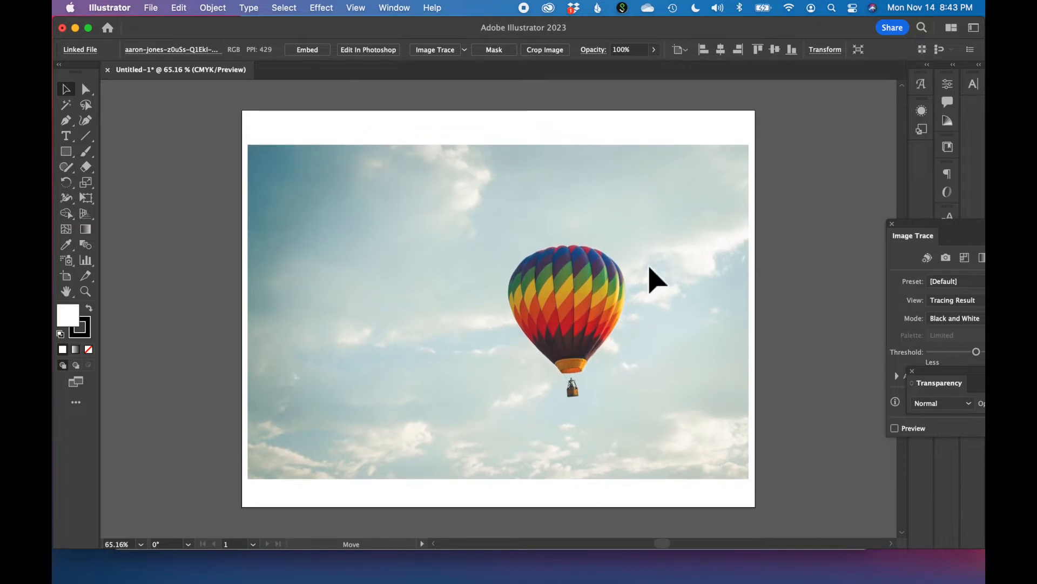
pyautogui.press('super+2')
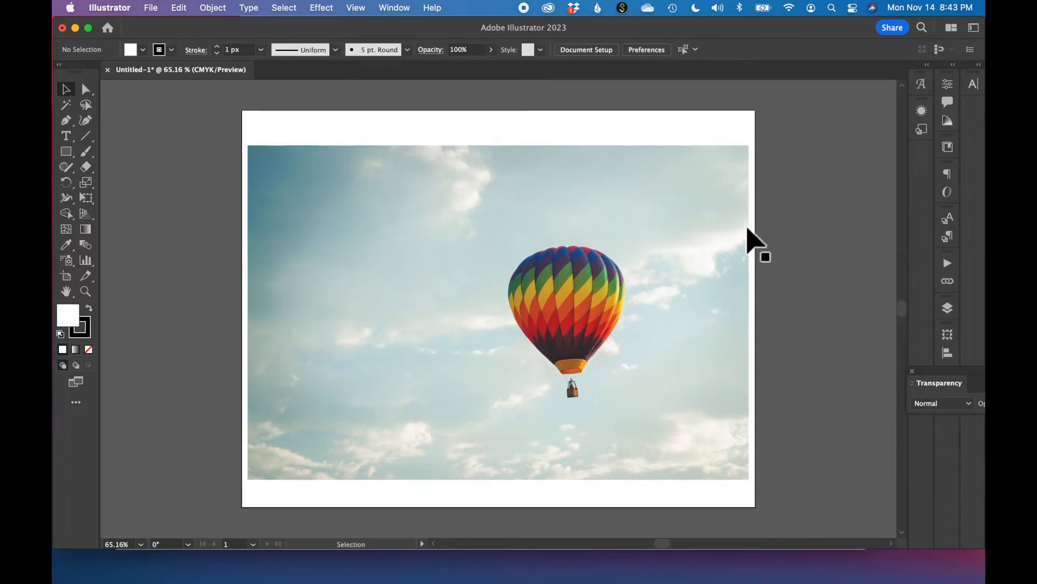
# - Run Image Trace on the placed balloon photo with the default preset
pyautogui.click(714, 213)
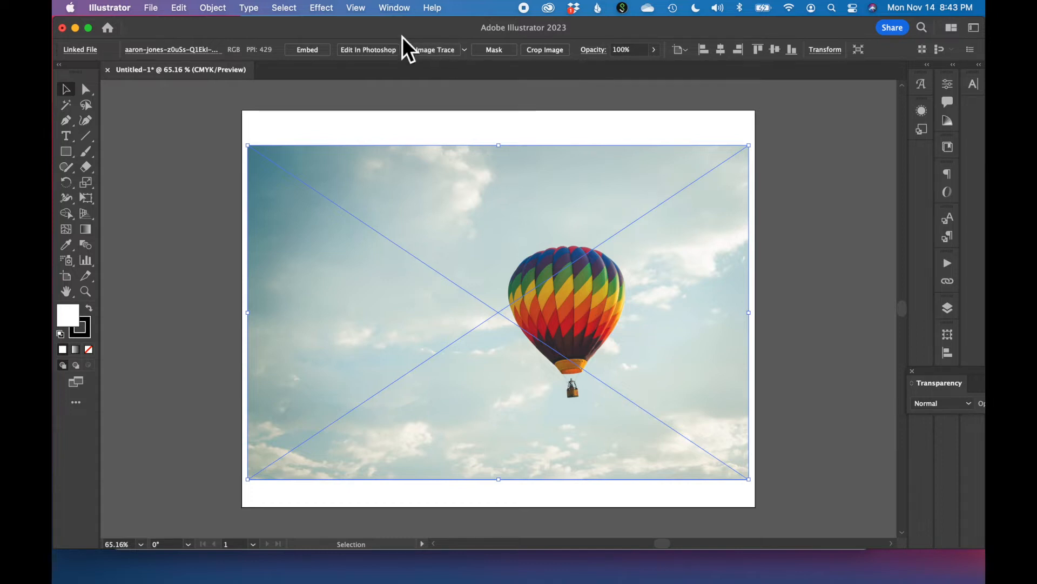
pyautogui.click(213, 8)
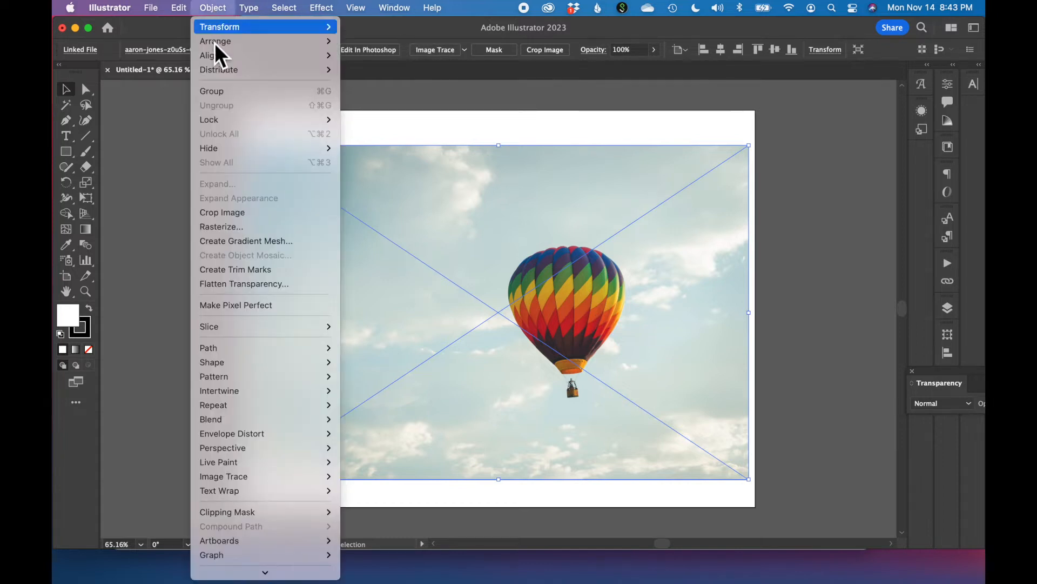
pyautogui.moveTo(244, 479)
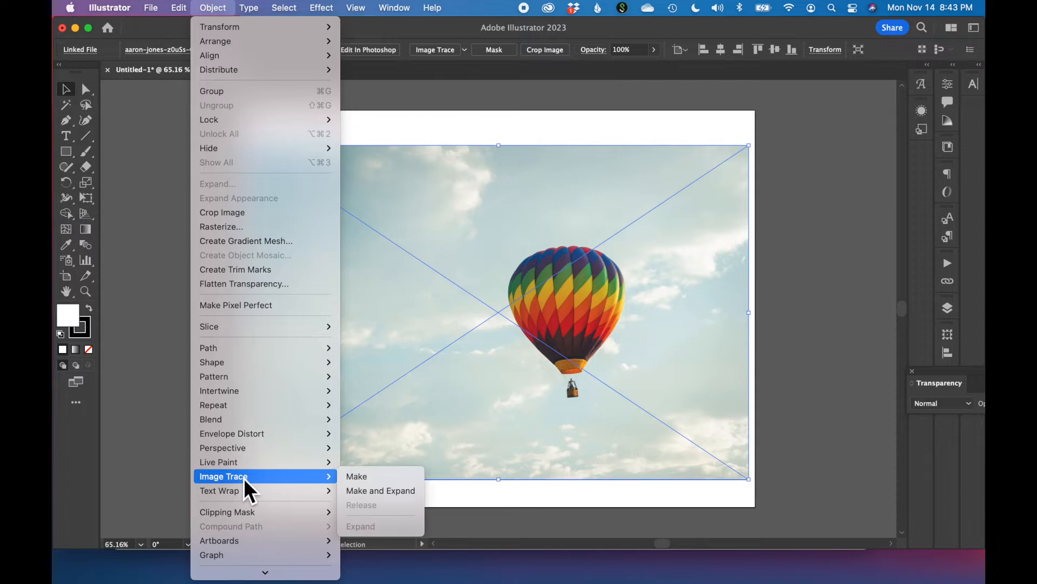
pyautogui.click(151, 403)
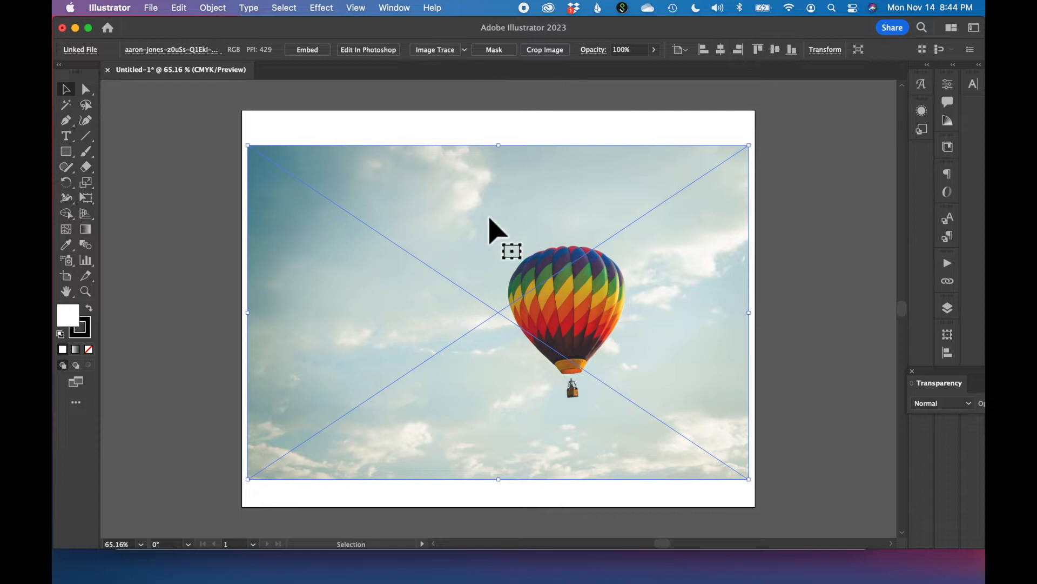
pyautogui.click(443, 54)
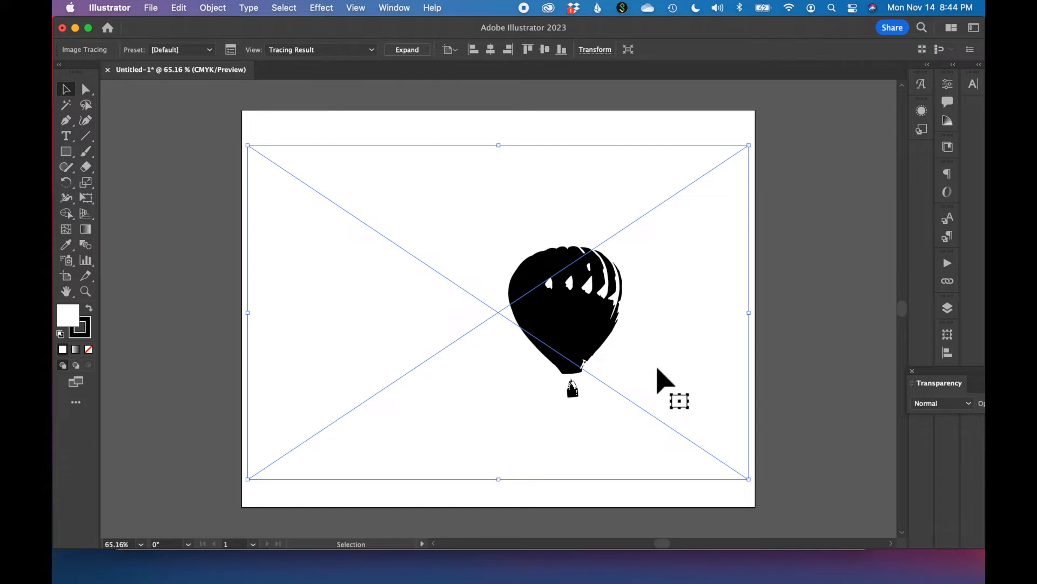
# - Close the Transparency panel and show the full Image Trace settings beside the artboard
pyautogui.click(912, 370)
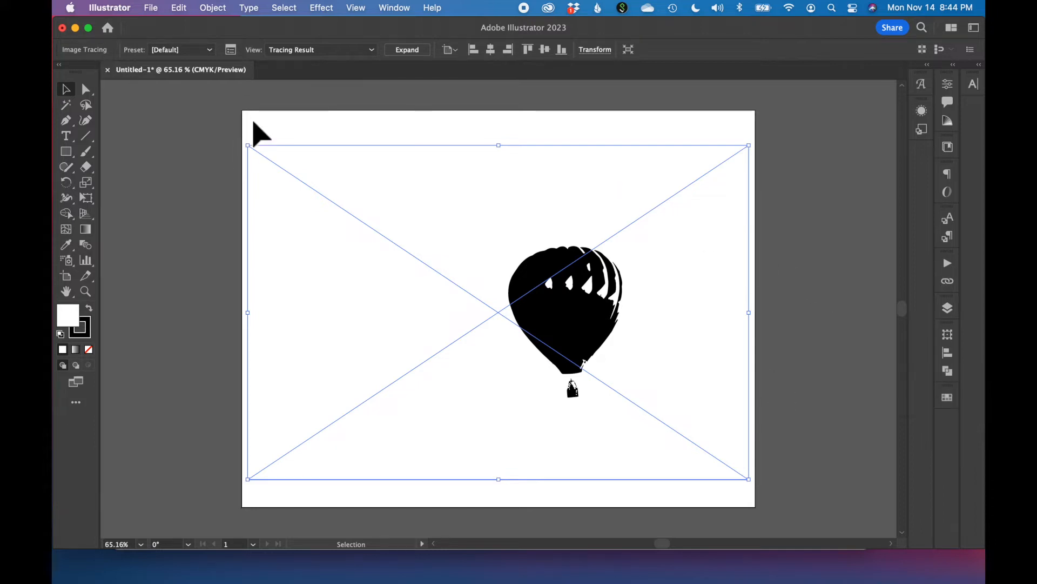
pyautogui.click(237, 52)
pyautogui.moveTo(910, 228); pyautogui.dragTo(799, 213)
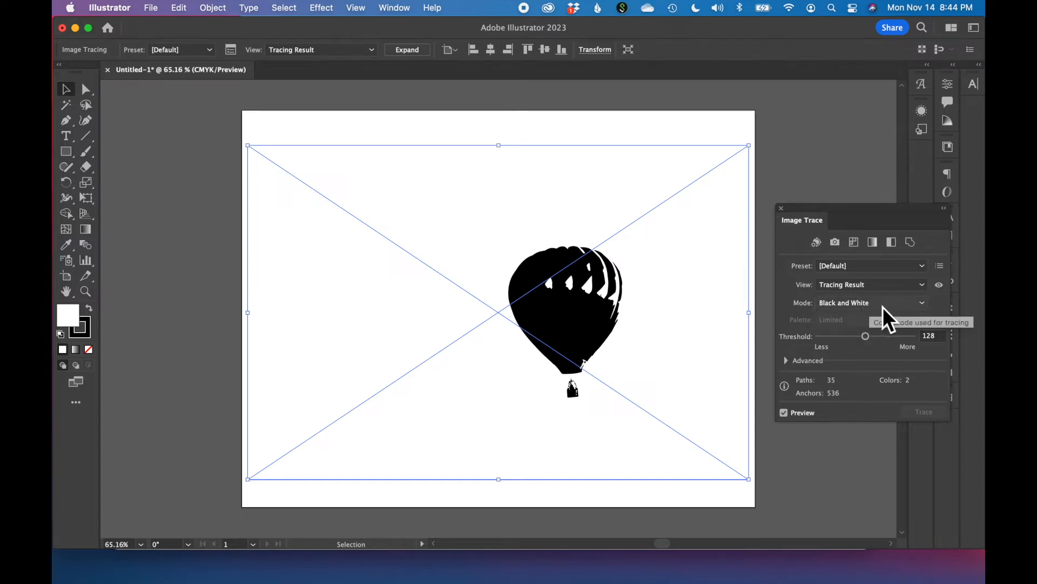
pyautogui.click(840, 303)
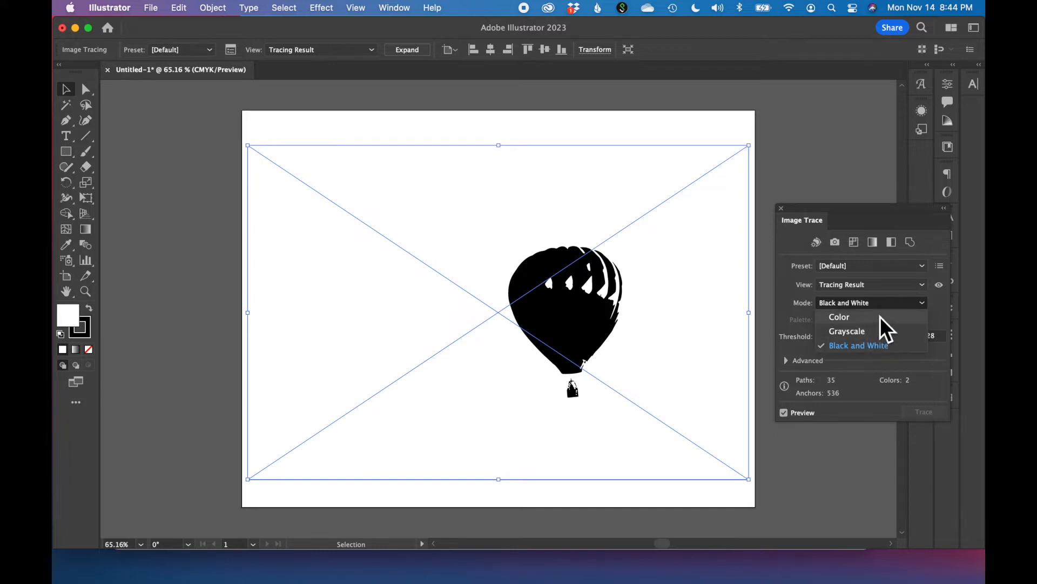
pyautogui.click(885, 267)
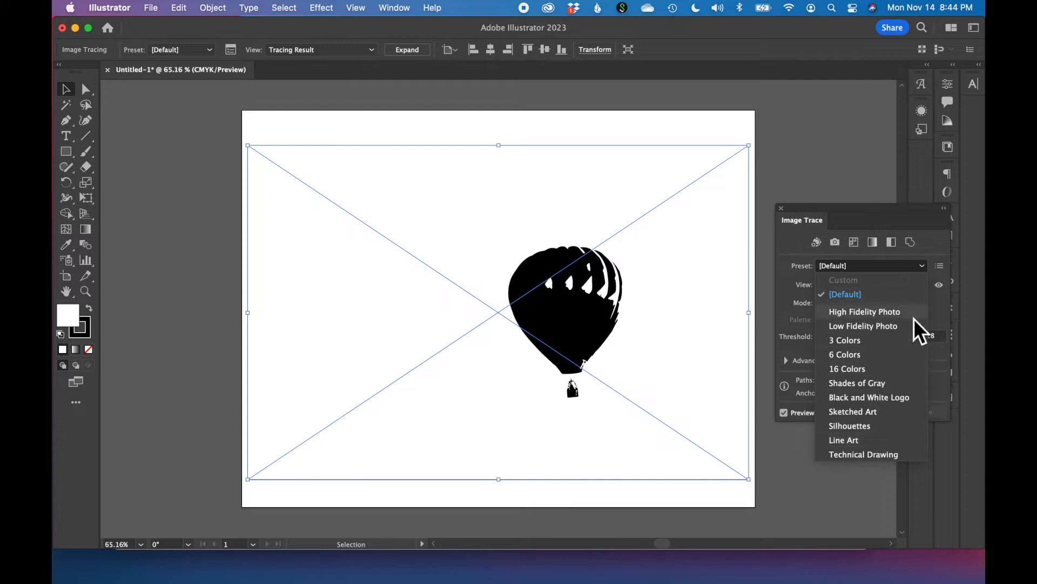
pyautogui.click(938, 309)
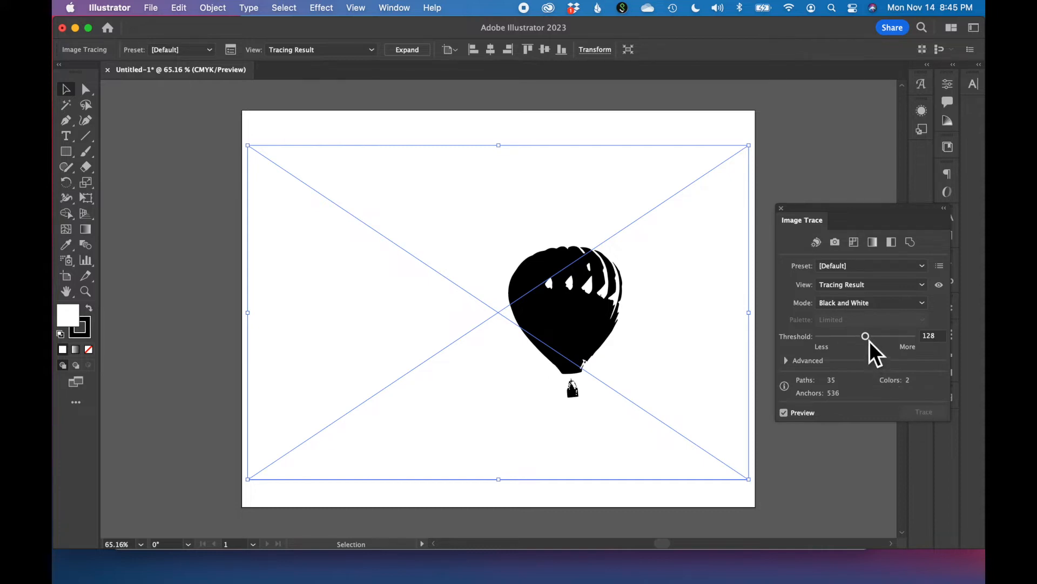
# - Try black-and-white trace thresholds of 107, 76 and 177 on the balloon image
pyautogui.moveTo(870, 341); pyautogui.dragTo(862, 341)
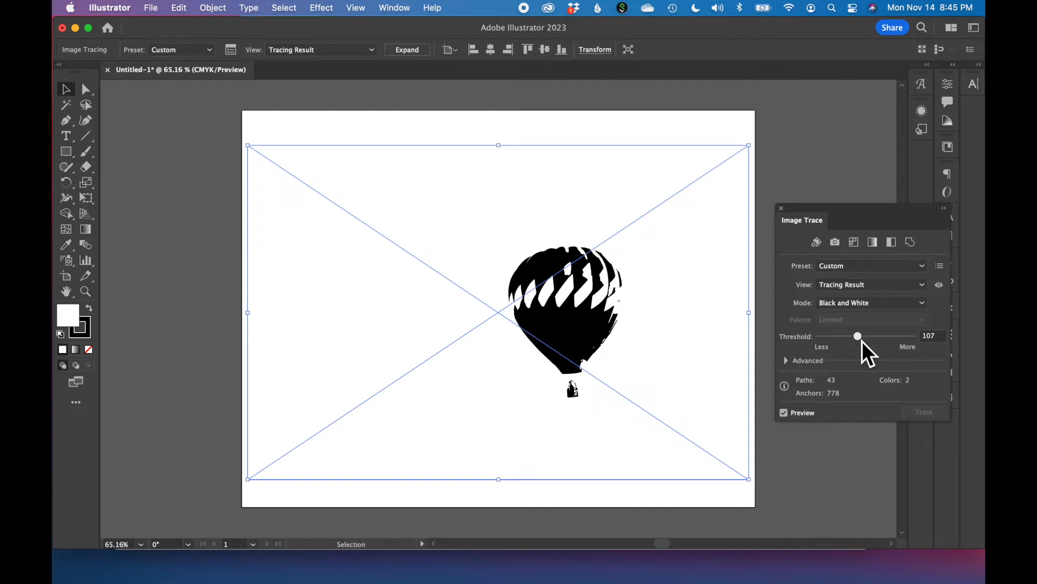
pyautogui.moveTo(860, 342); pyautogui.dragTo(850, 342)
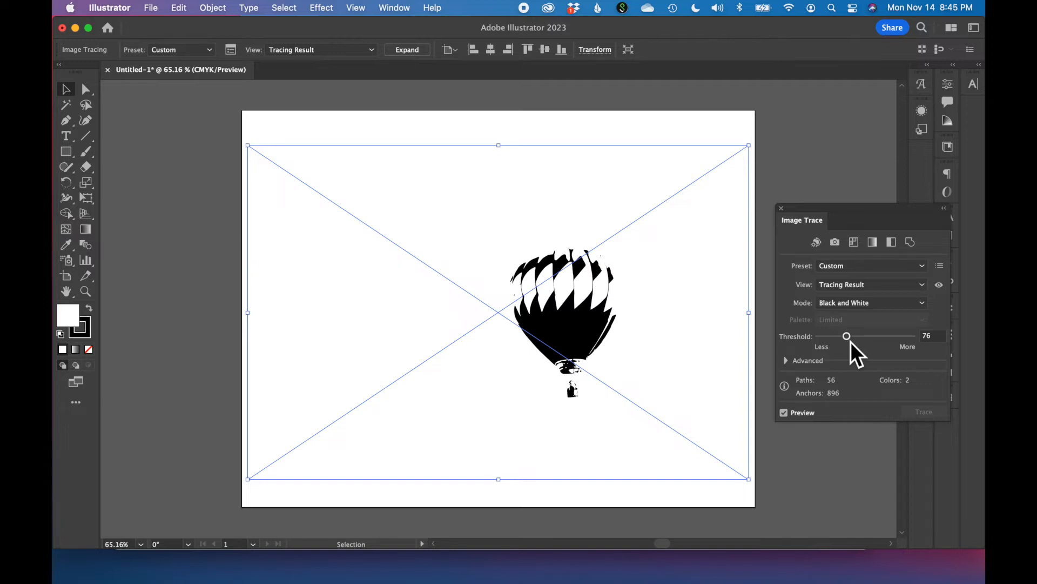
pyautogui.moveTo(850, 341); pyautogui.dragTo(887, 341)
pyautogui.moveTo(888, 339); pyautogui.dragTo(887, 340)
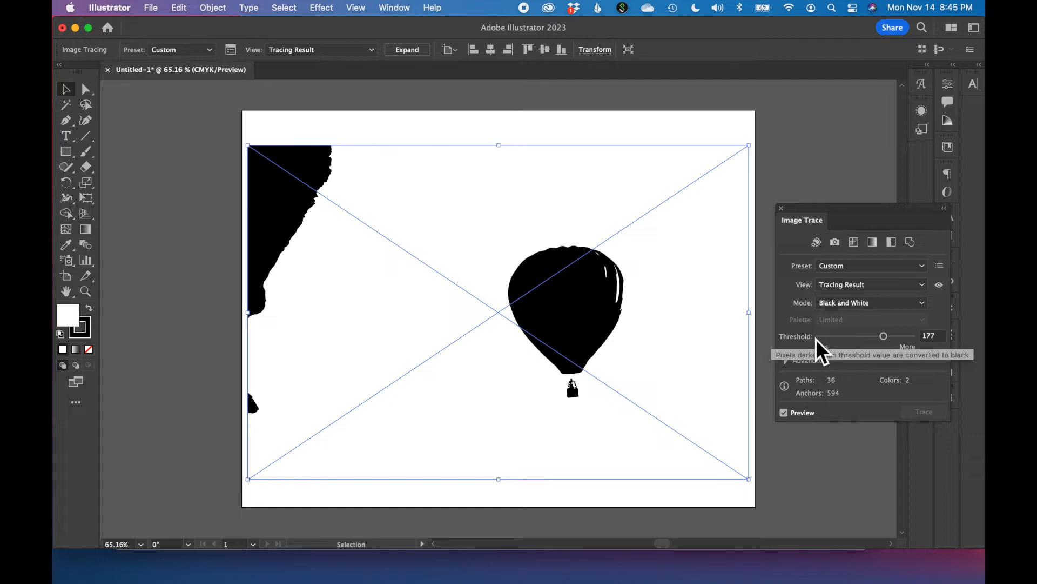
# - Try the 3 Colors preset on the balloon trace, switch it to 6 Colors, and deselect the artwork
pyautogui.click(871, 272)
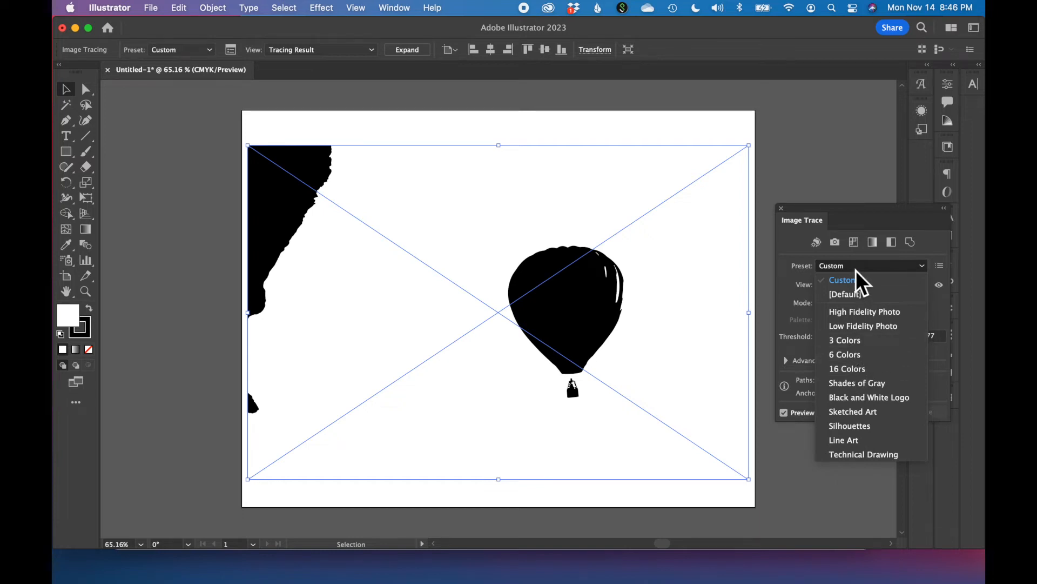
pyautogui.click(871, 345)
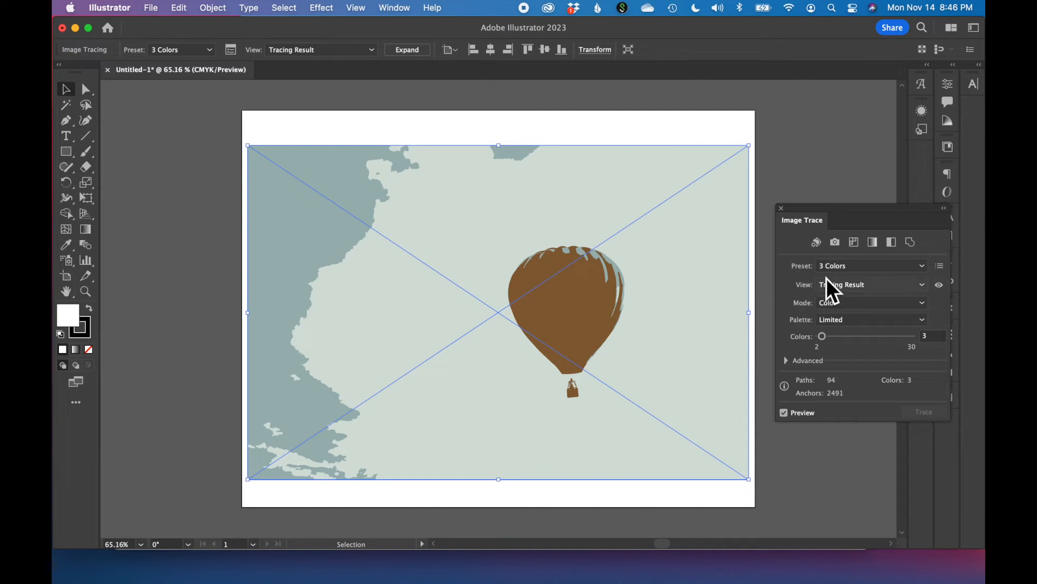
pyautogui.click(845, 271)
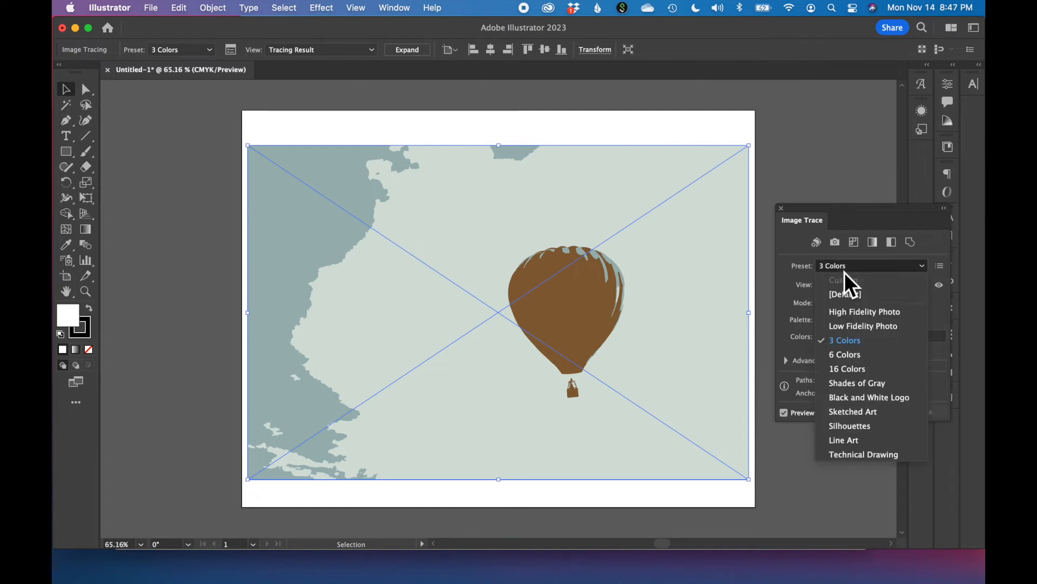
pyautogui.click(849, 359)
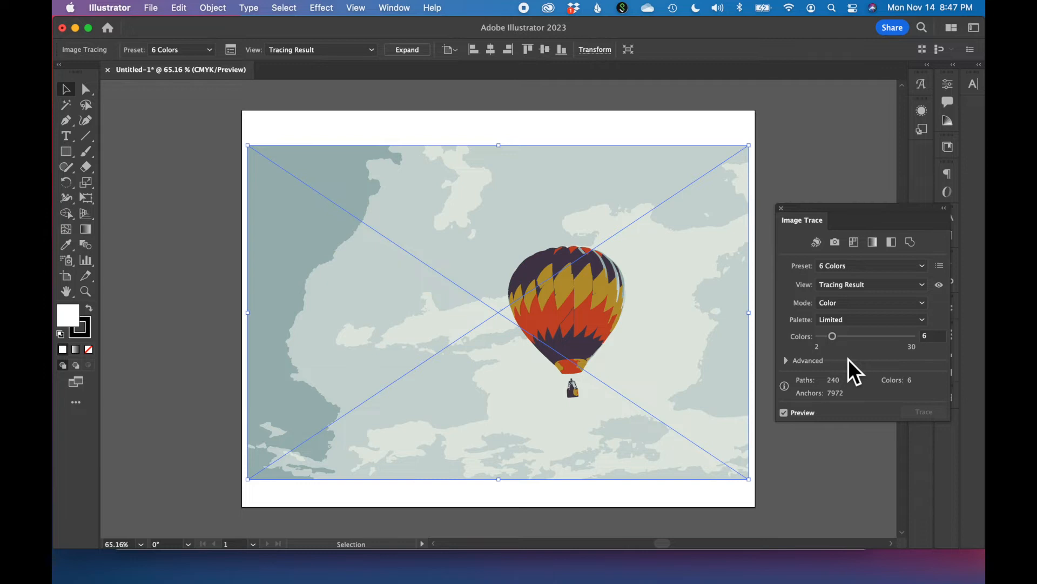
pyautogui.click(828, 140)
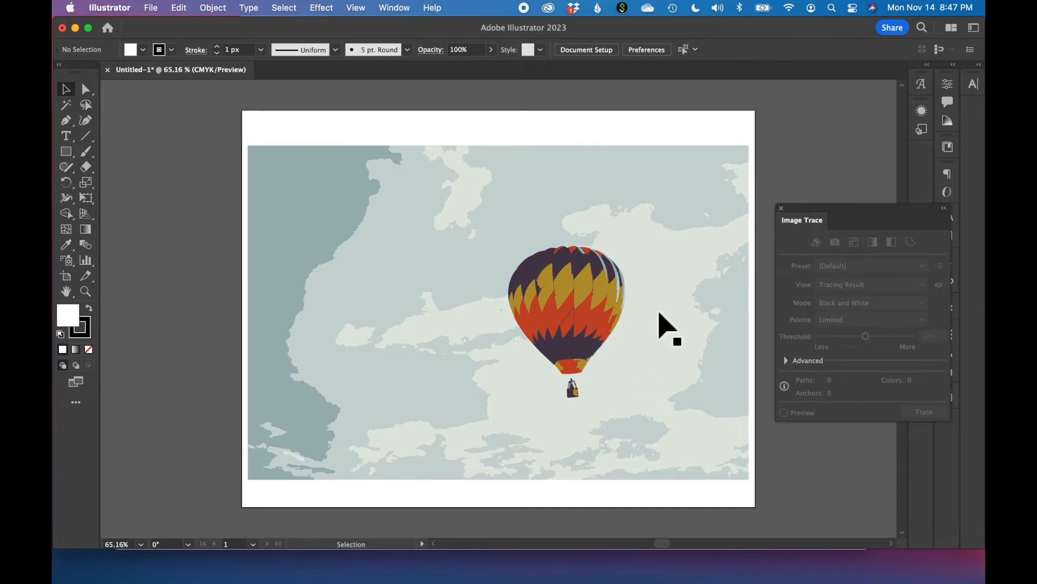
# - Reposition the traced balloon image slightly higher on the artboard and expand the tracing into editable vector paths
pyautogui.moveTo(655, 166); pyautogui.dragTo(634, 186)
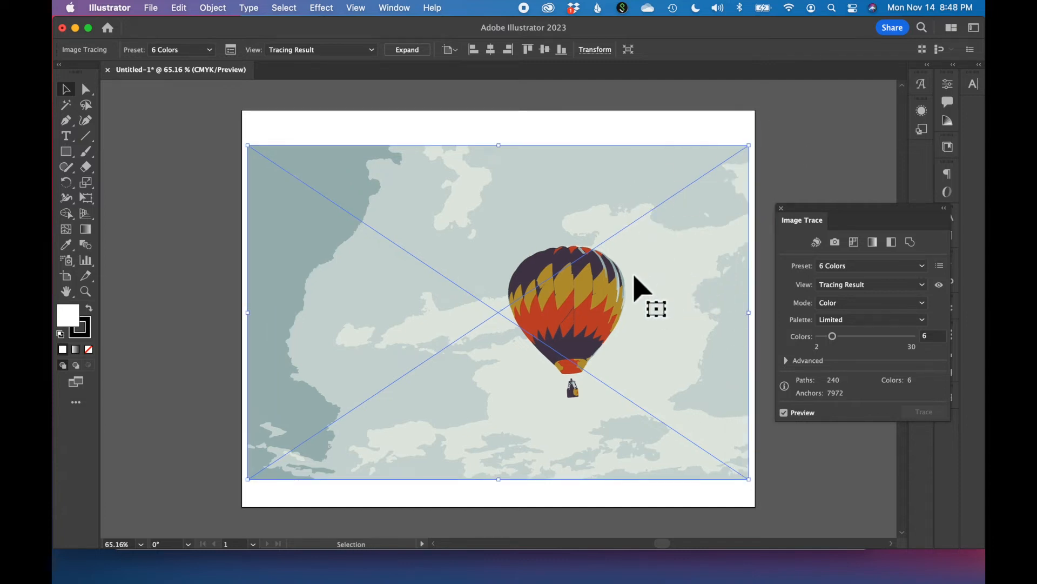
pyautogui.moveTo(633, 281)
pyautogui.mouseDown()
pyautogui.moveTo(593, 273)
pyautogui.moveTo(673, 298)
pyautogui.mouseUp()
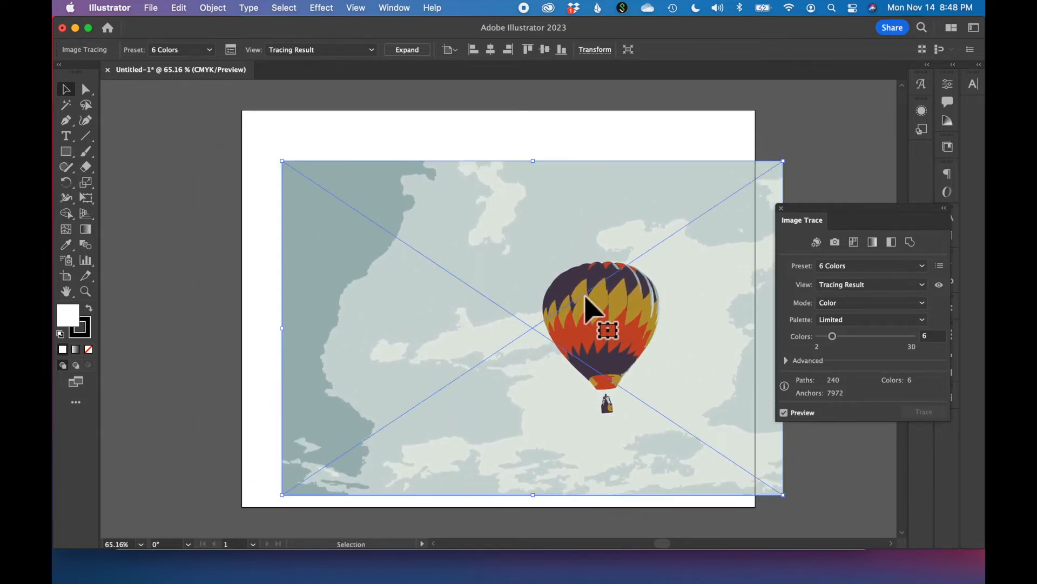
pyautogui.moveTo(638, 327); pyautogui.dragTo(600, 300)
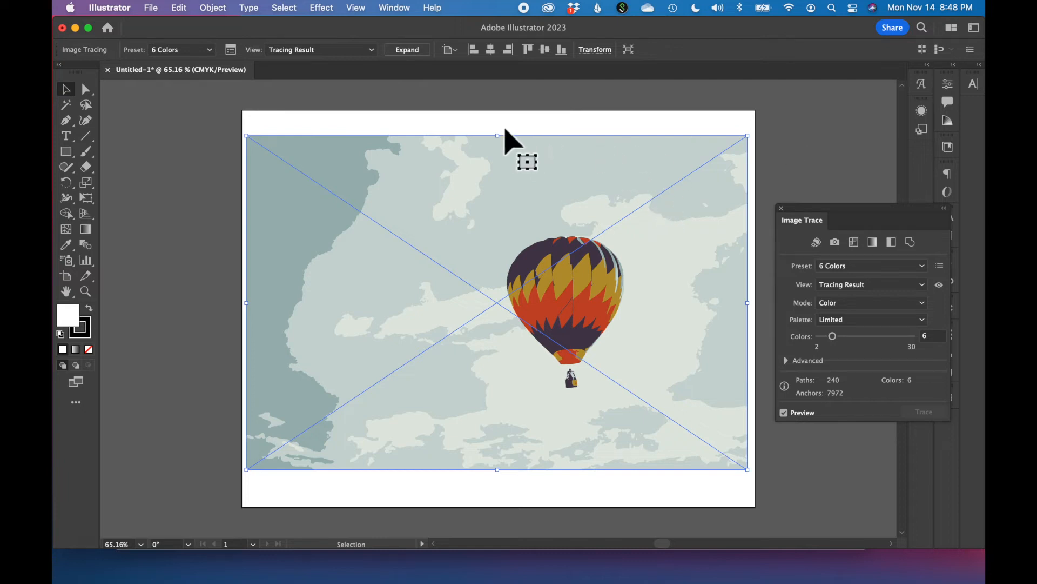
pyautogui.click(413, 51)
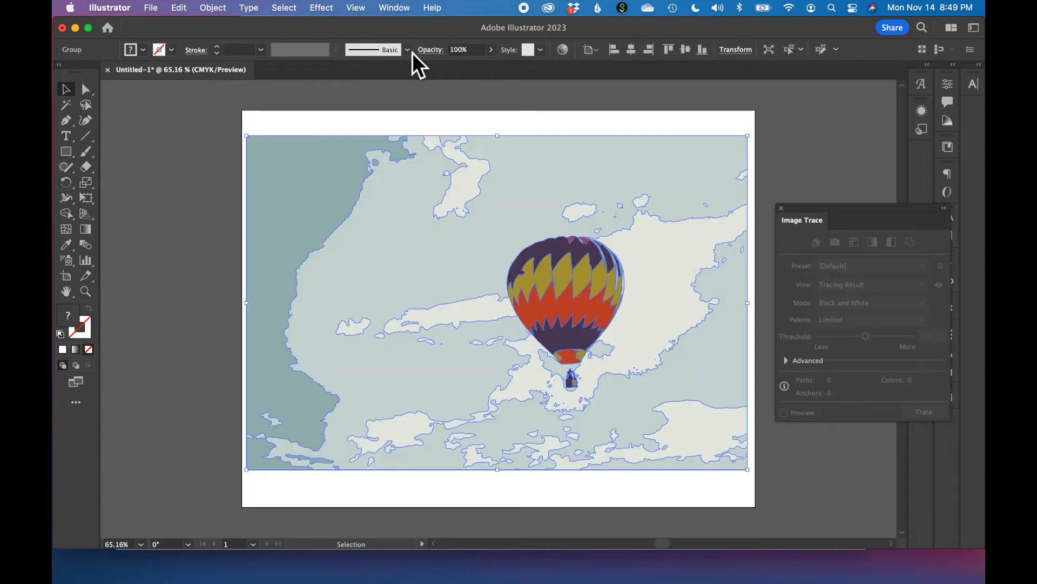
# - Deselect the expanded artwork and use the Direct Selection tool to examine individual sky, cloud and balloon shapes one by one
pyautogui.click(306, 123)
pyautogui.click(328, 160)
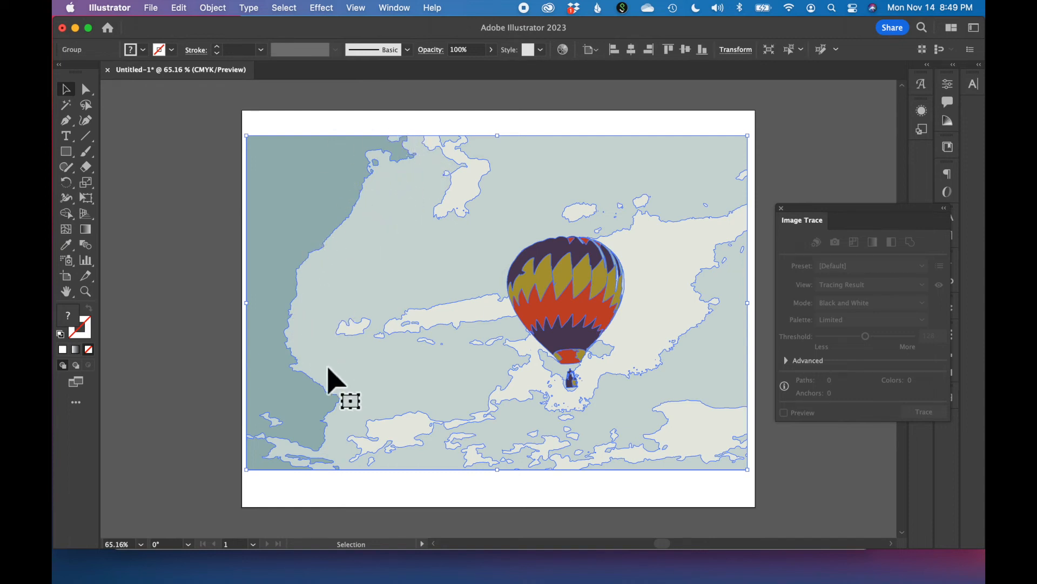
pyautogui.click(592, 103)
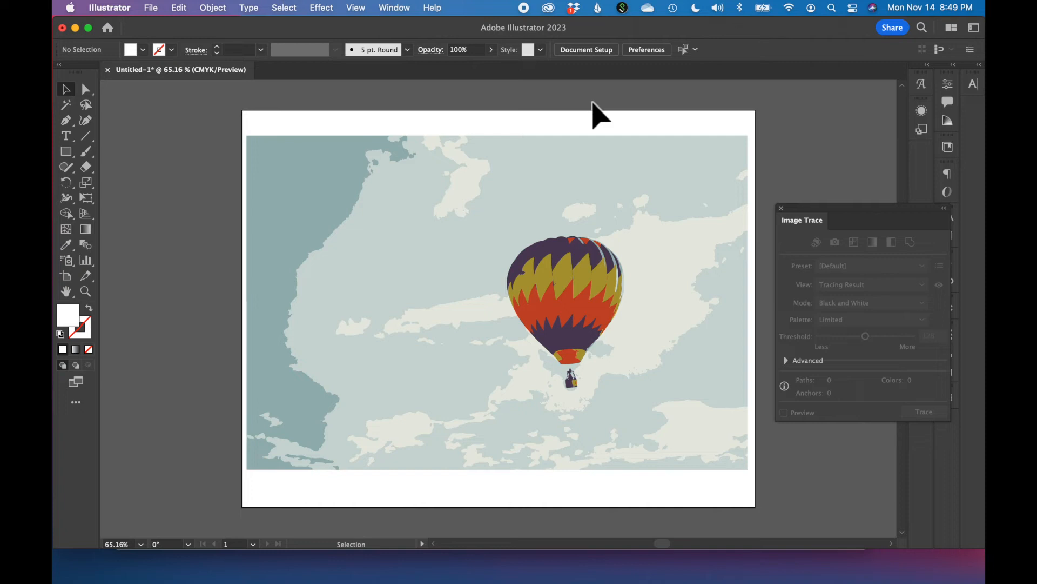
pyautogui.click(88, 89)
pyautogui.click(547, 170)
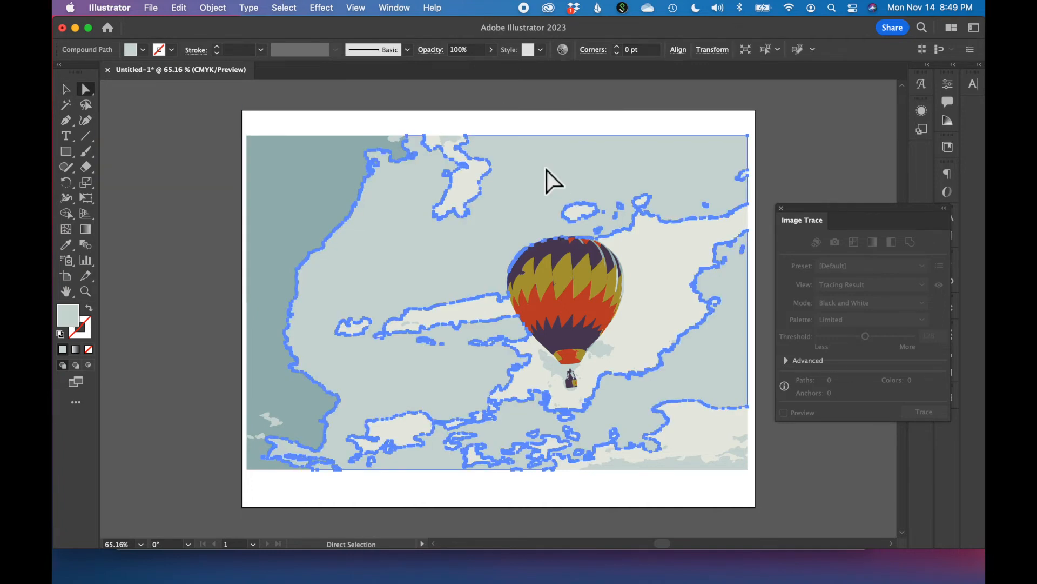
pyautogui.click(338, 171)
pyautogui.click(221, 162)
pyautogui.click(271, 164)
pyautogui.click(461, 186)
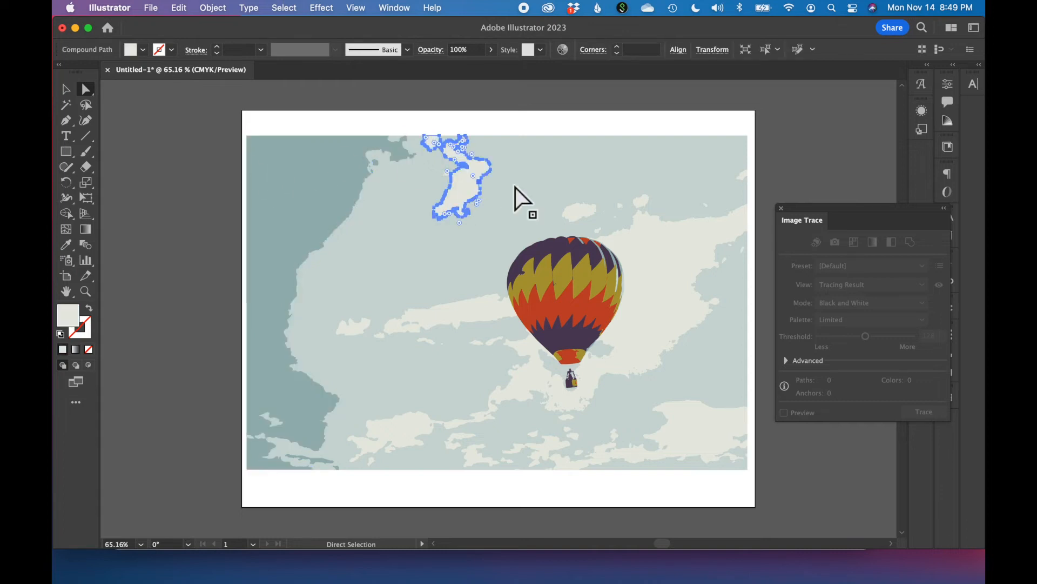
pyautogui.click(657, 266)
pyautogui.click(583, 279)
pyautogui.click(658, 331)
pyautogui.click(715, 428)
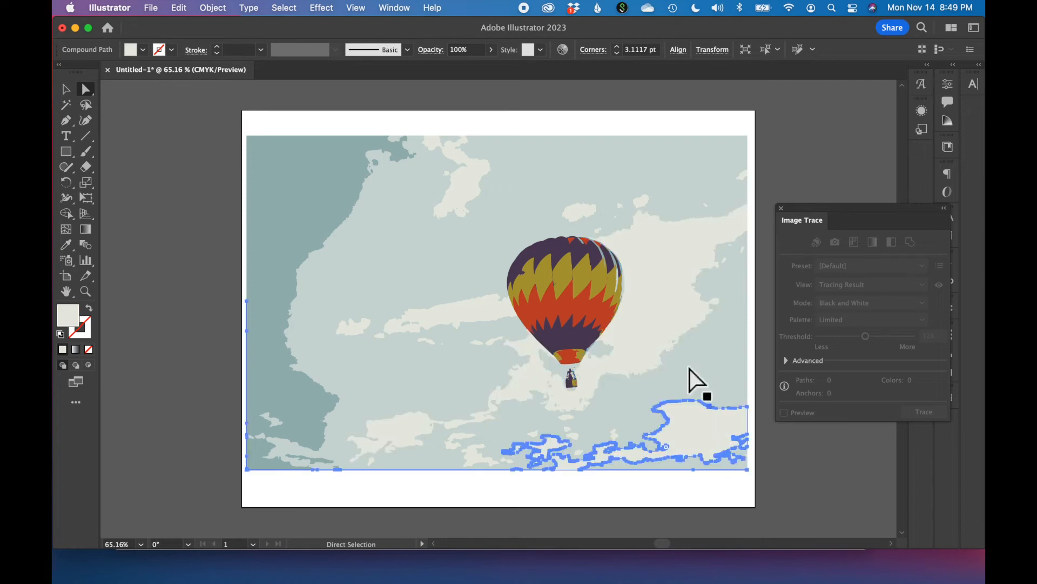
# - Try moving the dark teal sky shape off the artboard, and undo the move
pyautogui.moveTo(303, 186); pyautogui.dragTo(209, 175)
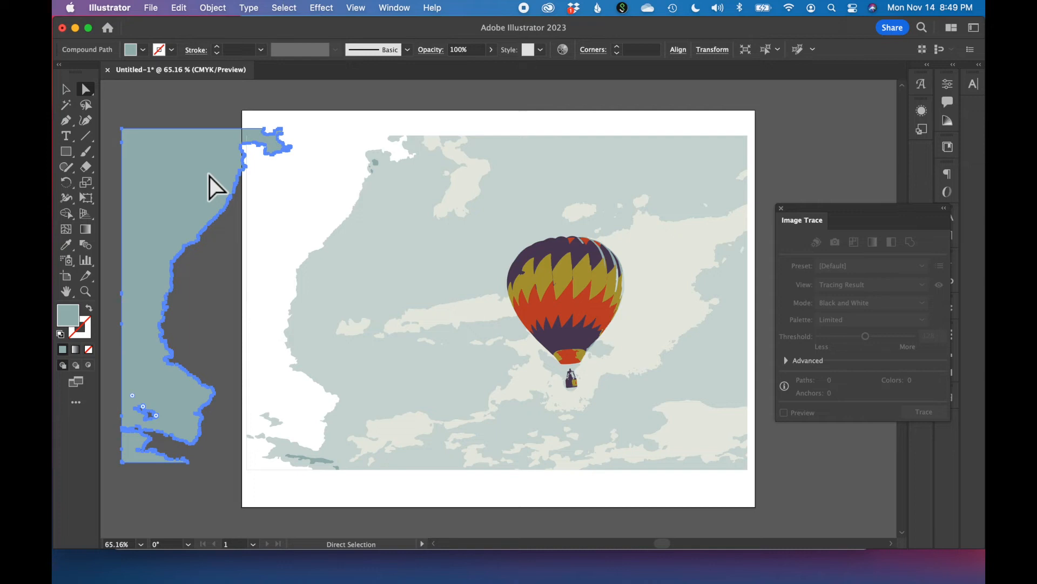
pyautogui.press('super')
pyautogui.press('super+z')
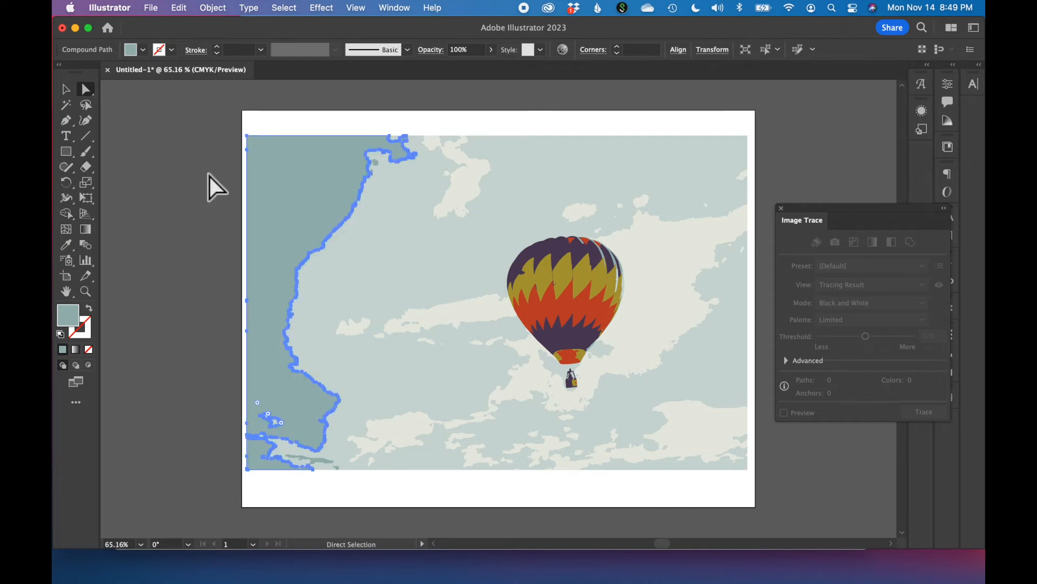
# - Try deleting the olive-yellow panels in the middle of the balloon, undo the deletion, and clear the selection
pyautogui.click(563, 277)
pyautogui.press('Delete')
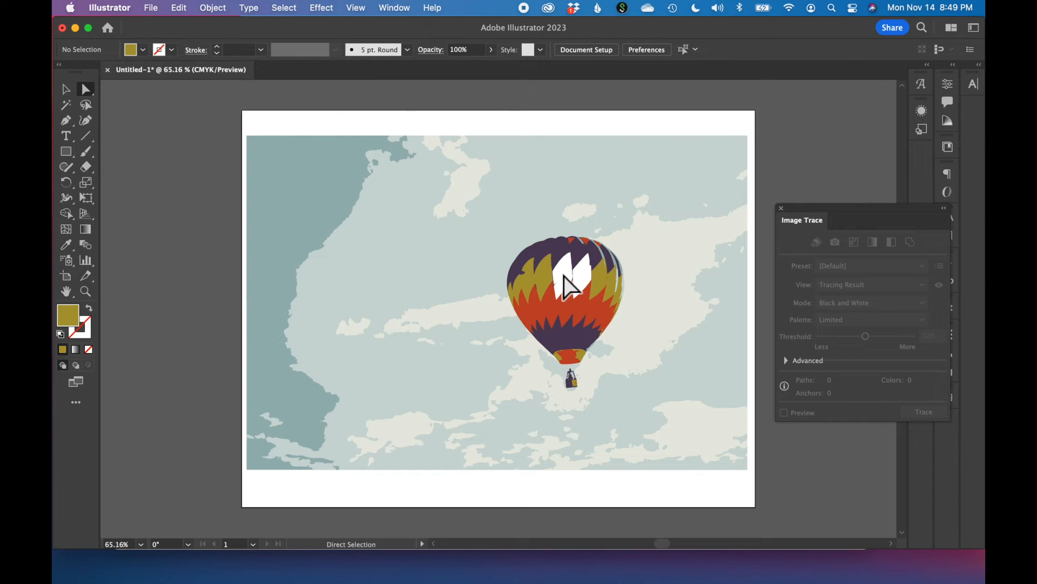
pyautogui.press('super+z')
pyautogui.click(789, 151)
# - Try selecting the balloon's dark purple areas individually, including the top panels, lower band and basket, and deselect everything
pyautogui.click(556, 246)
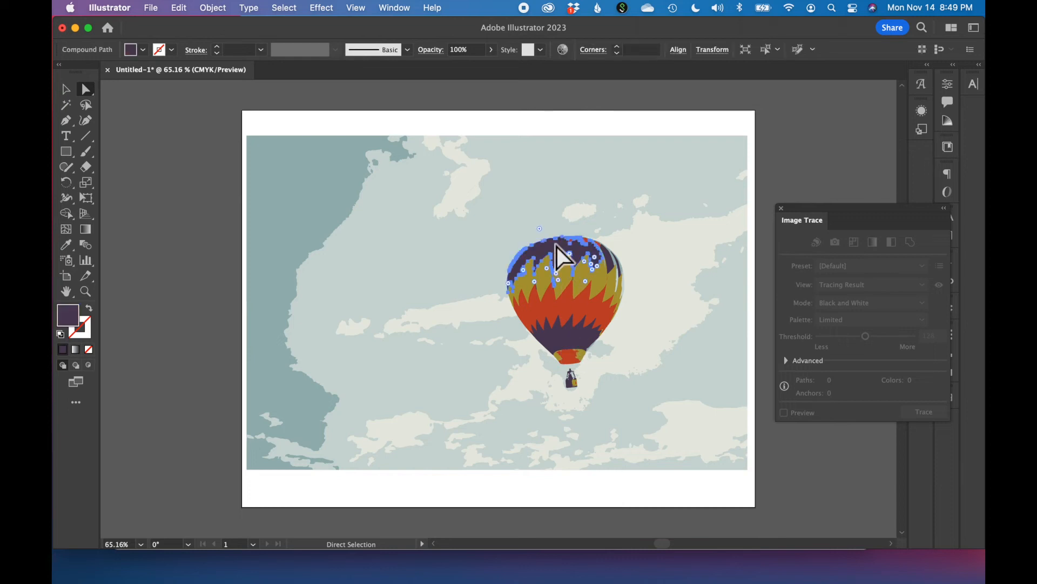
pyautogui.keyDown('shift'); pyautogui.click(570, 352); pyautogui.keyUp('shift')
pyautogui.keyDown('shift'); pyautogui.click(572, 385); pyautogui.keyUp('shift')
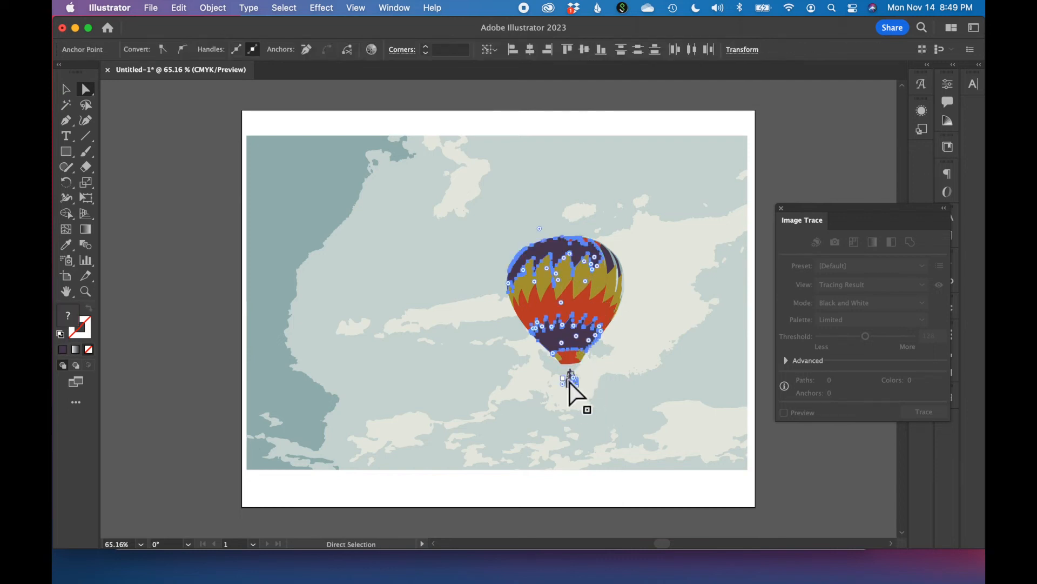
pyautogui.click(609, 266)
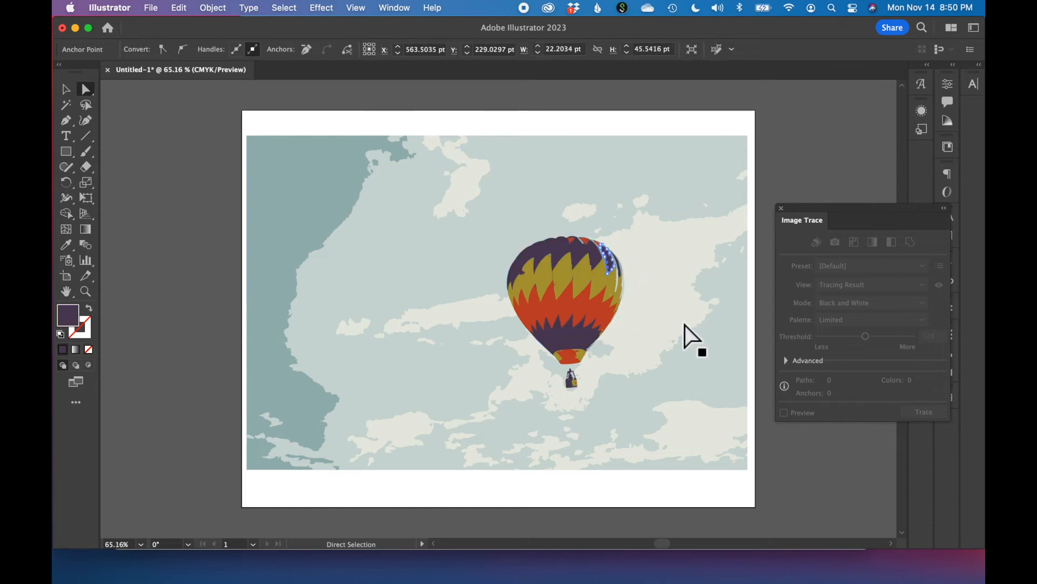
pyautogui.click(650, 272)
pyautogui.click(791, 172)
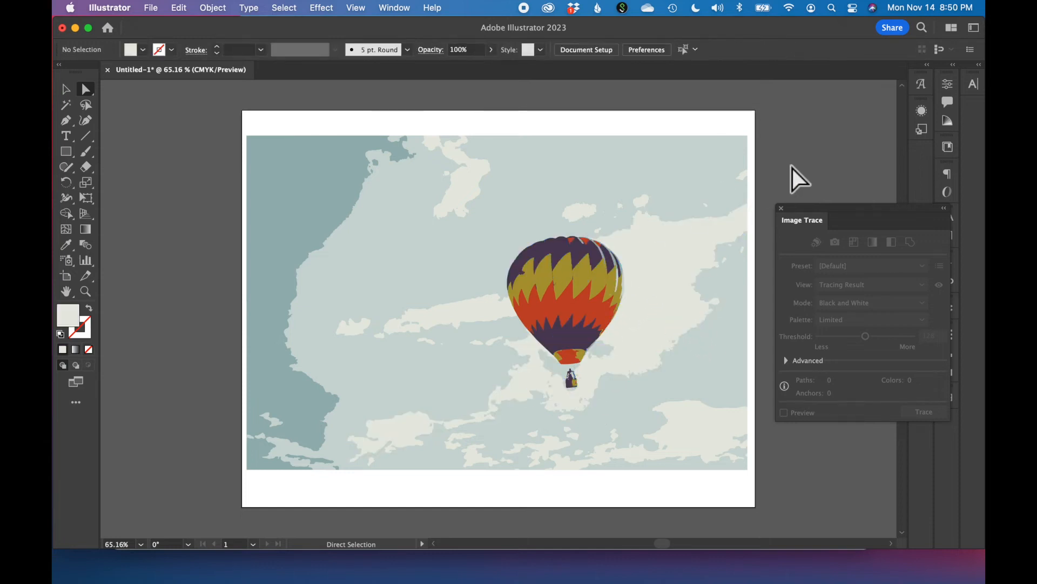
# - Select every shape sharing the dark purple panels' fill color, recolor them with the dark blue swatch, and deselect
pyautogui.click(562, 248)
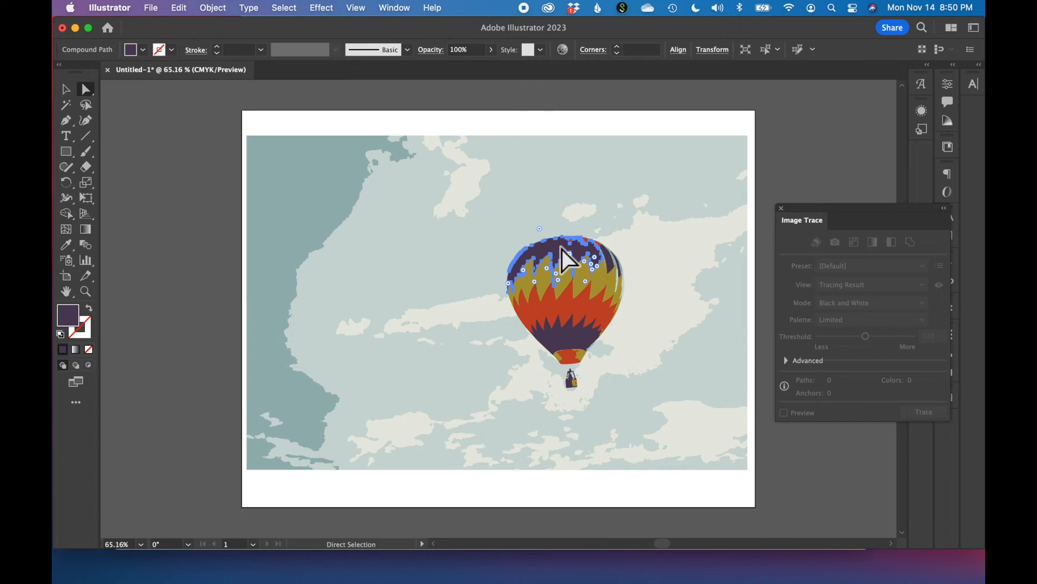
pyautogui.click(284, 8)
pyautogui.moveTo(295, 145)
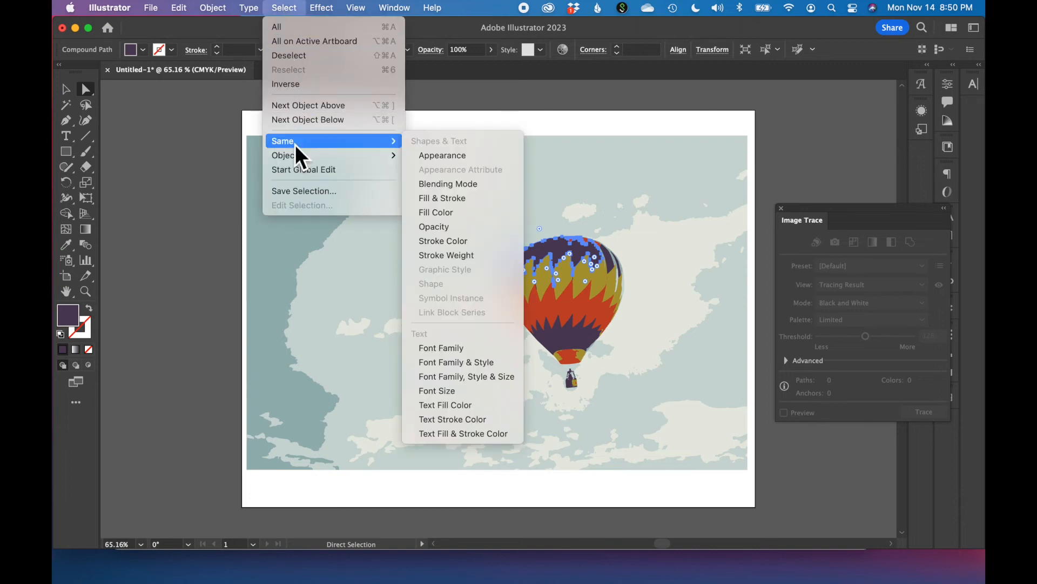
pyautogui.click(444, 213)
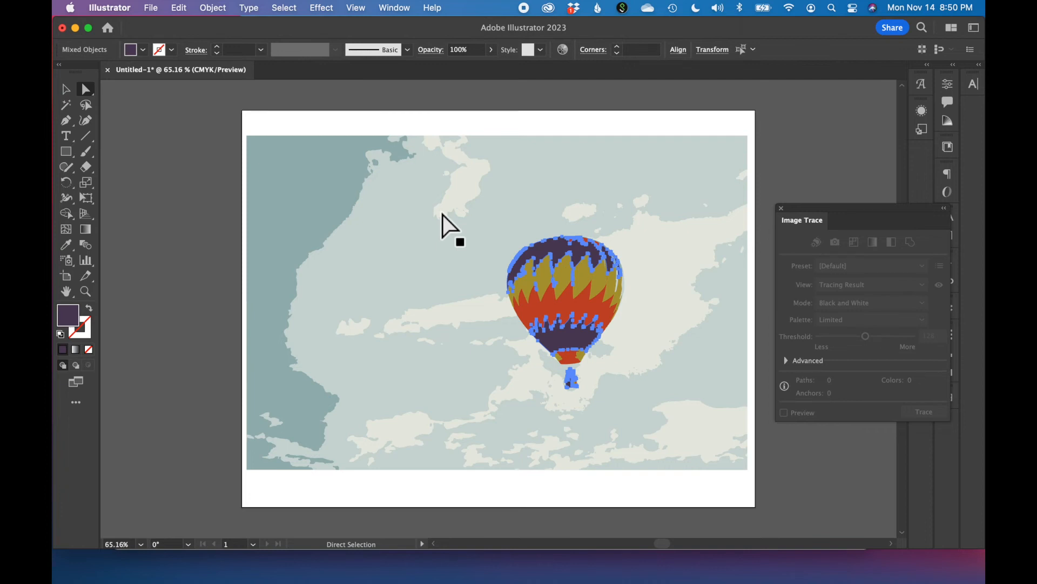
pyautogui.moveTo(808, 213); pyautogui.dragTo(773, 202)
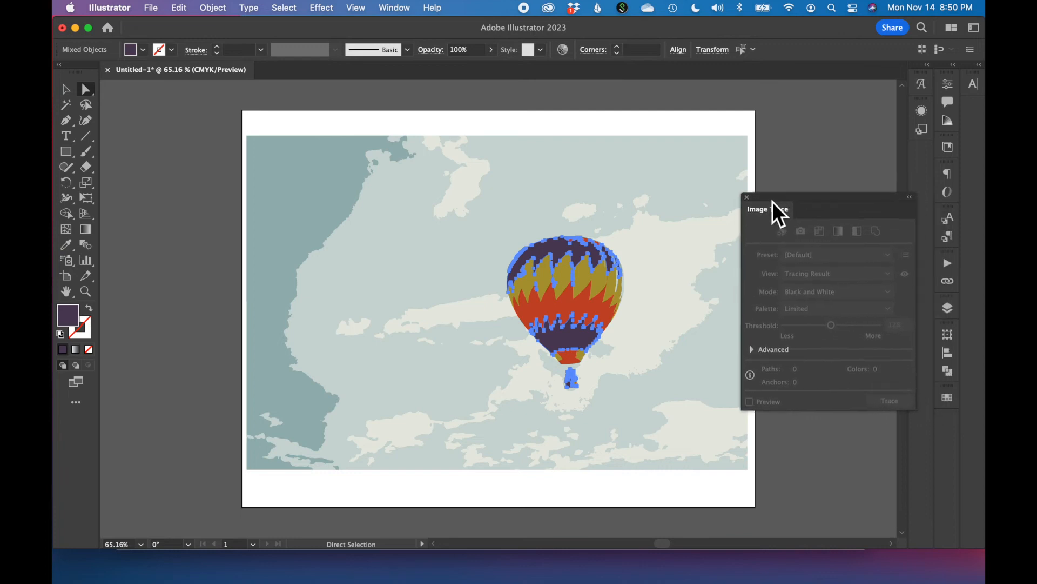
pyautogui.click(947, 401)
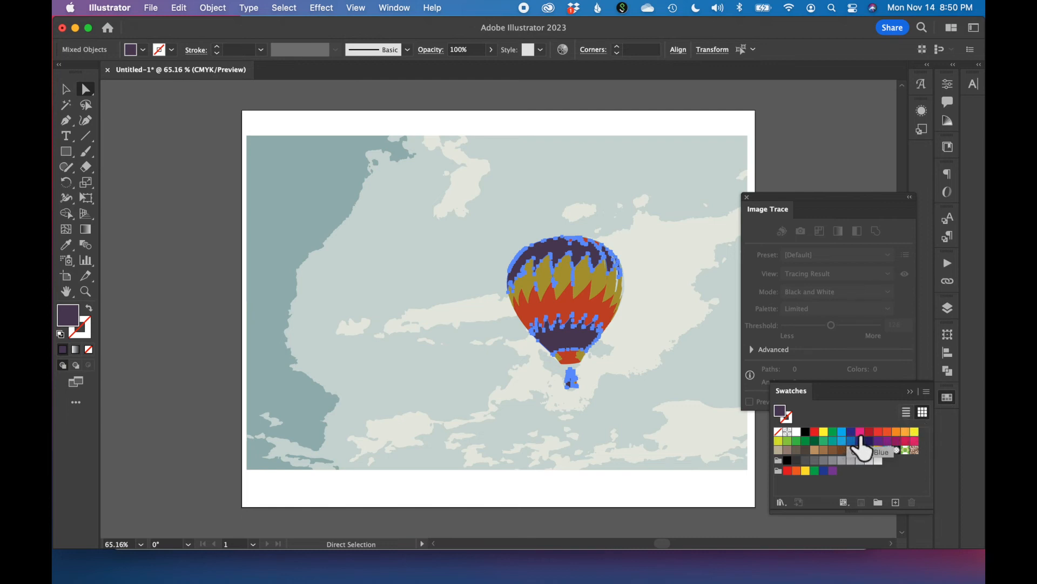
pyautogui.click(855, 434)
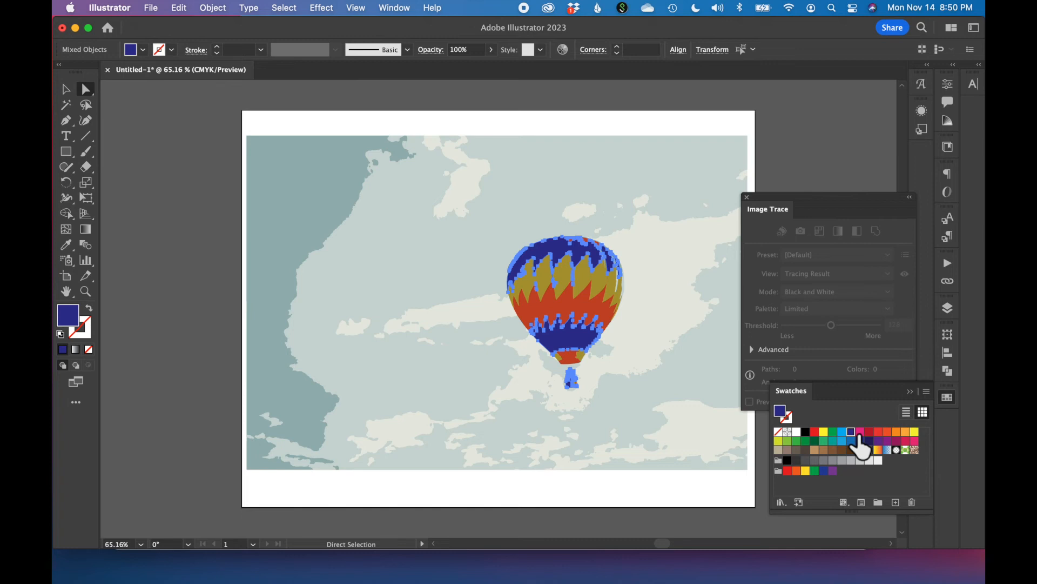
pyautogui.click(823, 137)
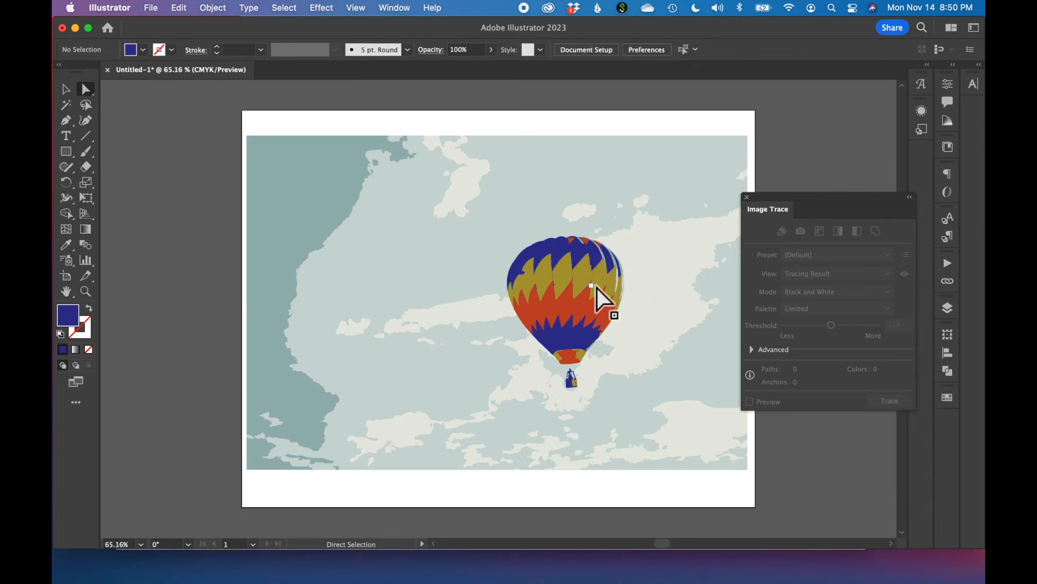
# - Select all shapes with the olive-yellow fill color, compare lime and orange swatches, apply the light orange one, and deselect
pyautogui.click(585, 278)
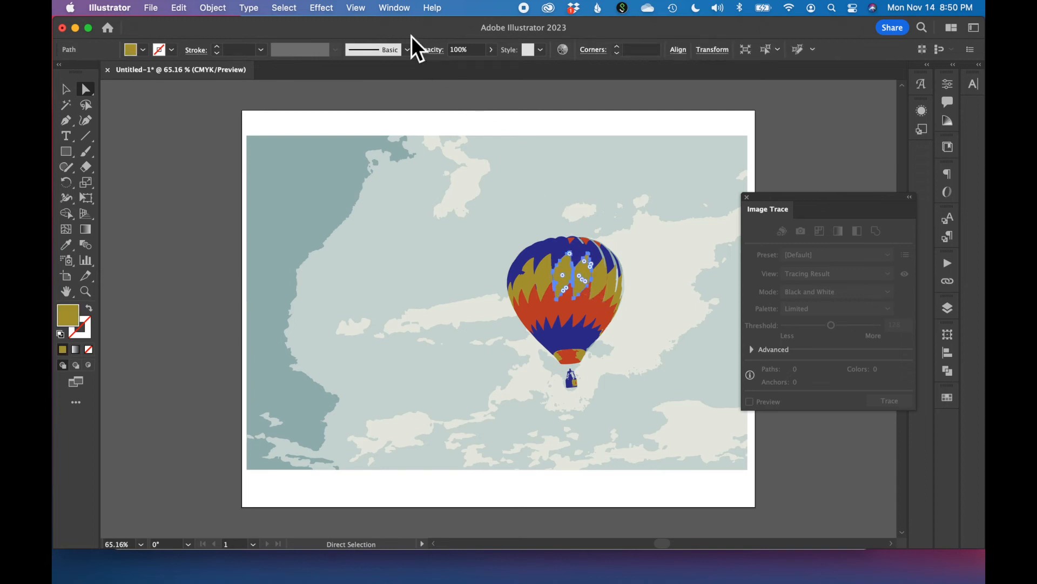
pyautogui.click(799, 174)
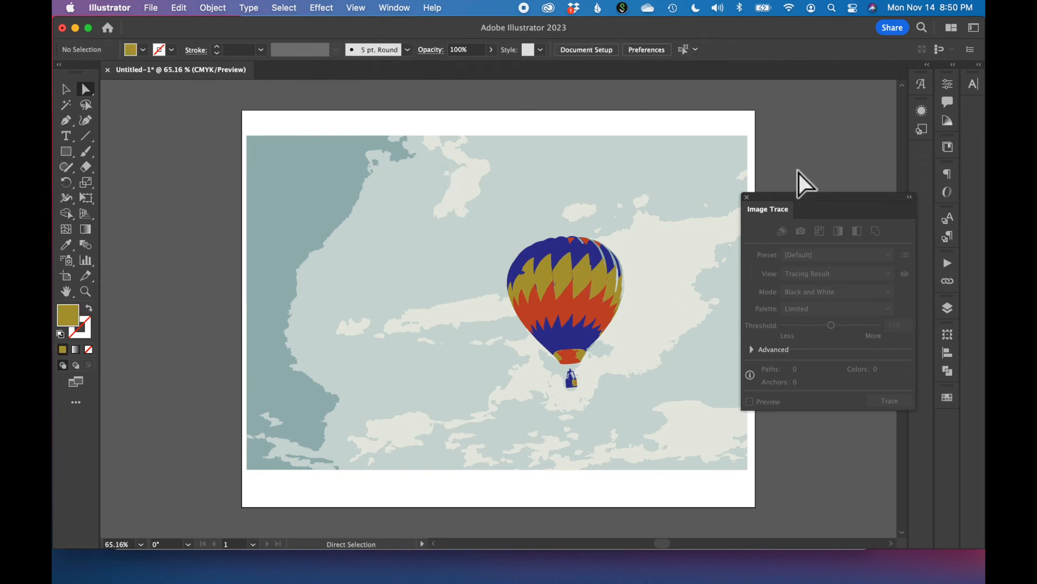
pyautogui.click(567, 275)
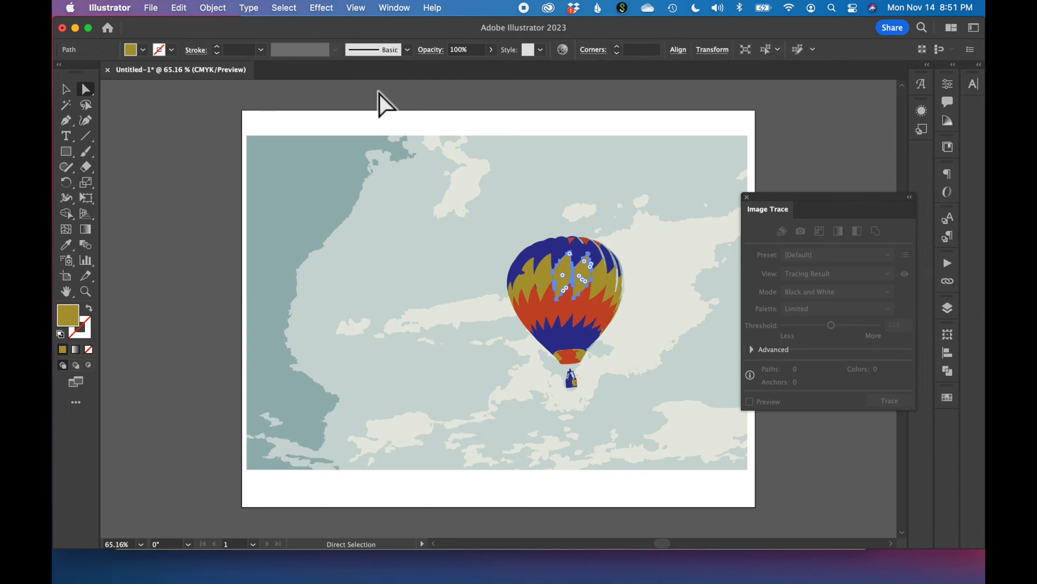
pyautogui.click(293, 13)
pyautogui.moveTo(306, 140)
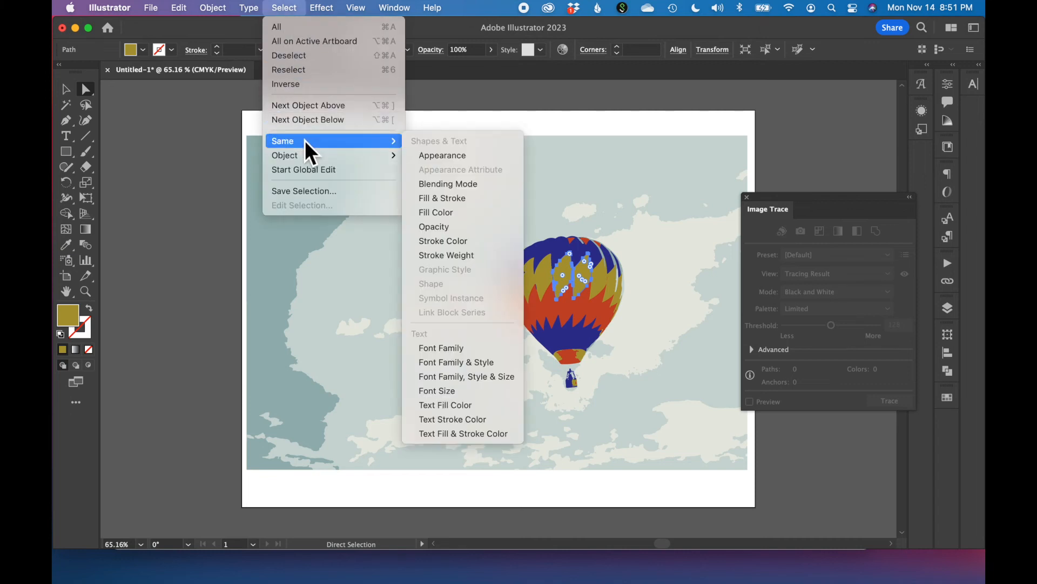
pyautogui.click(474, 217)
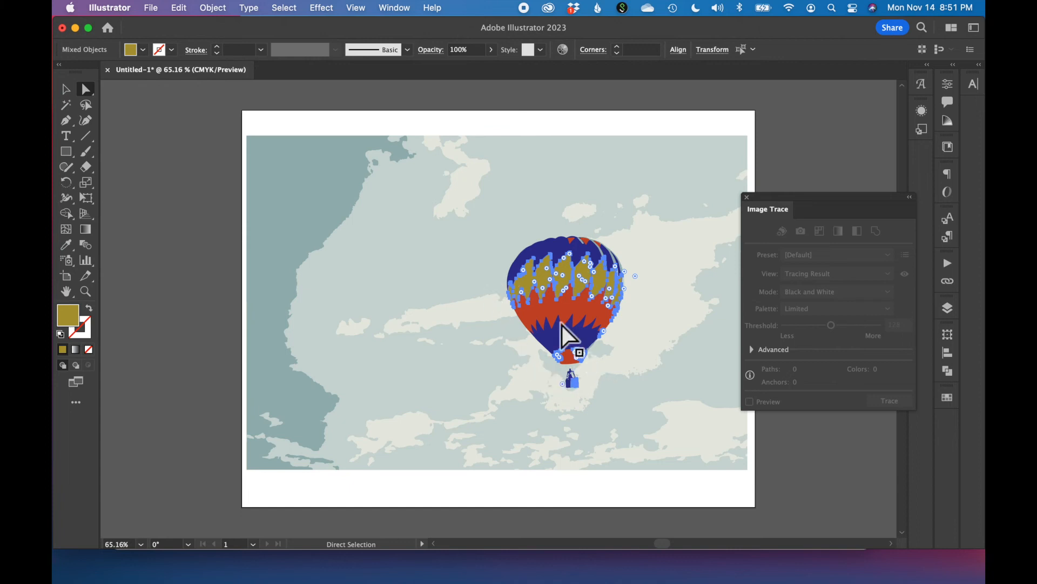
pyautogui.click(951, 403)
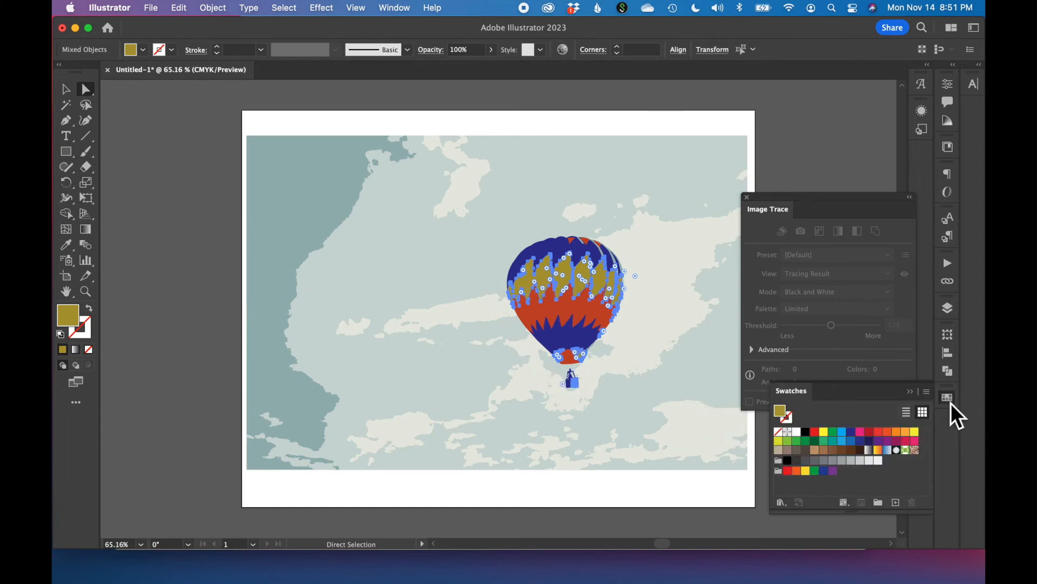
pyautogui.click(779, 442)
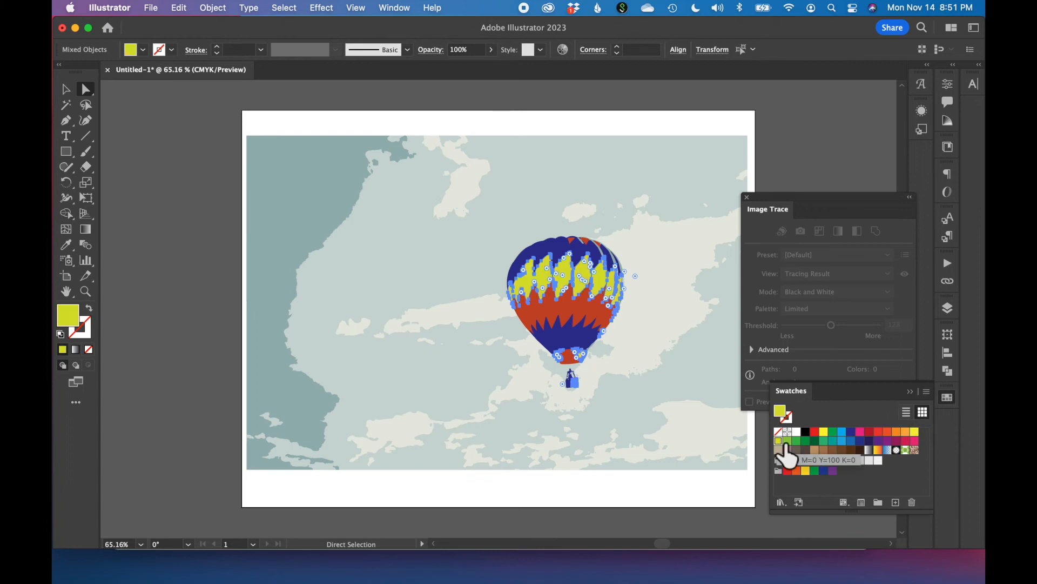
pyautogui.click(906, 432)
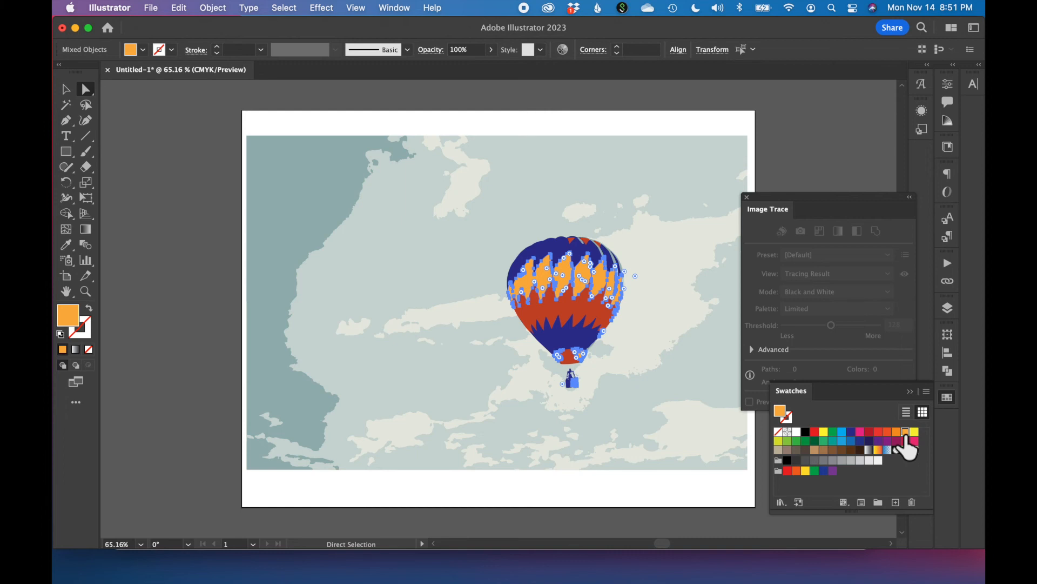
pyautogui.click(898, 432)
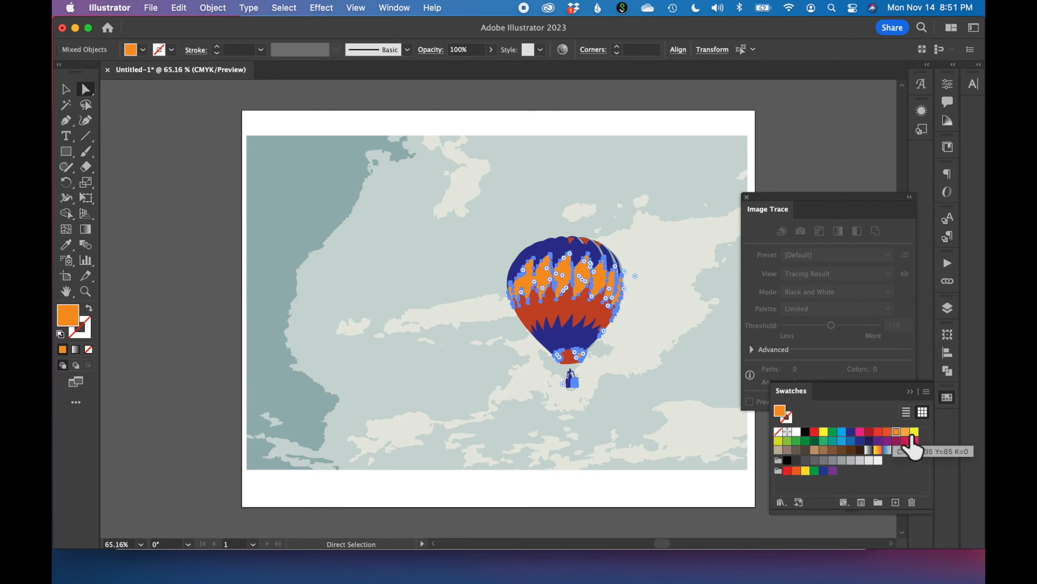
pyautogui.click(905, 433)
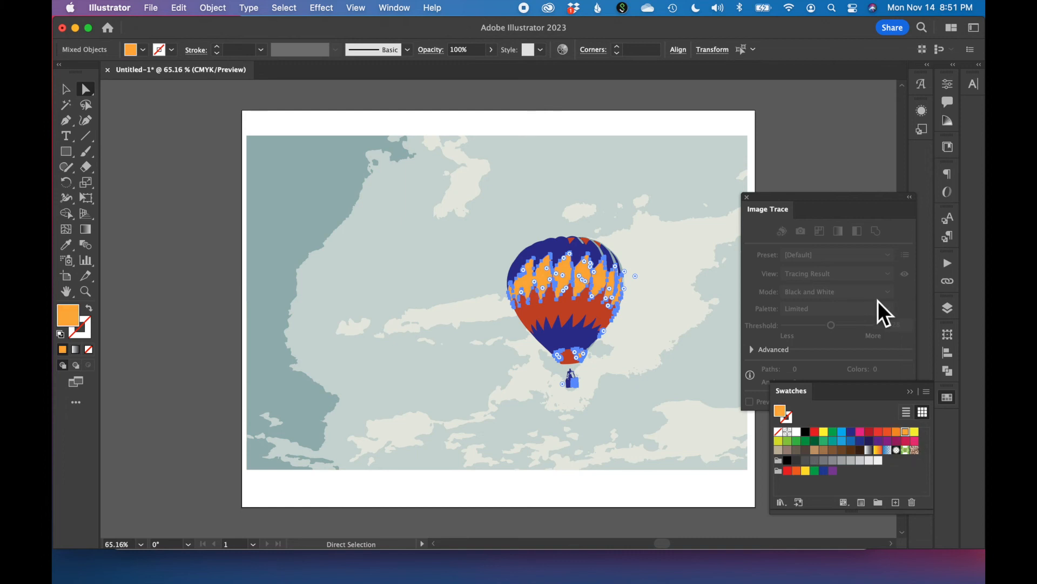
pyautogui.click(835, 171)
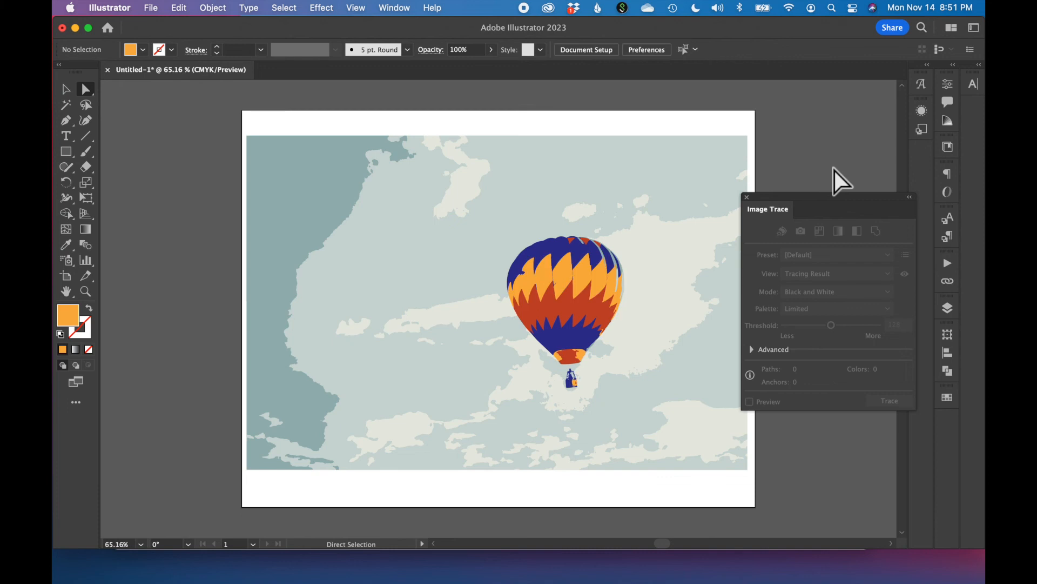
# - Select every shape sharing the red band's fill color, recolor them with the magenta-pink swatch, and deselect
pyautogui.click(593, 311)
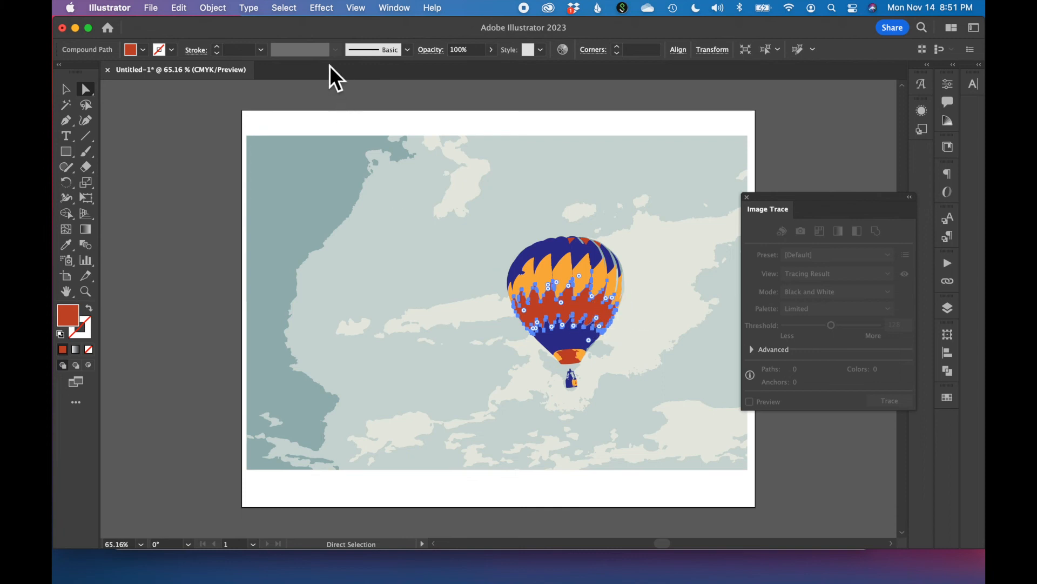
pyautogui.click(287, 8)
pyautogui.moveTo(304, 145)
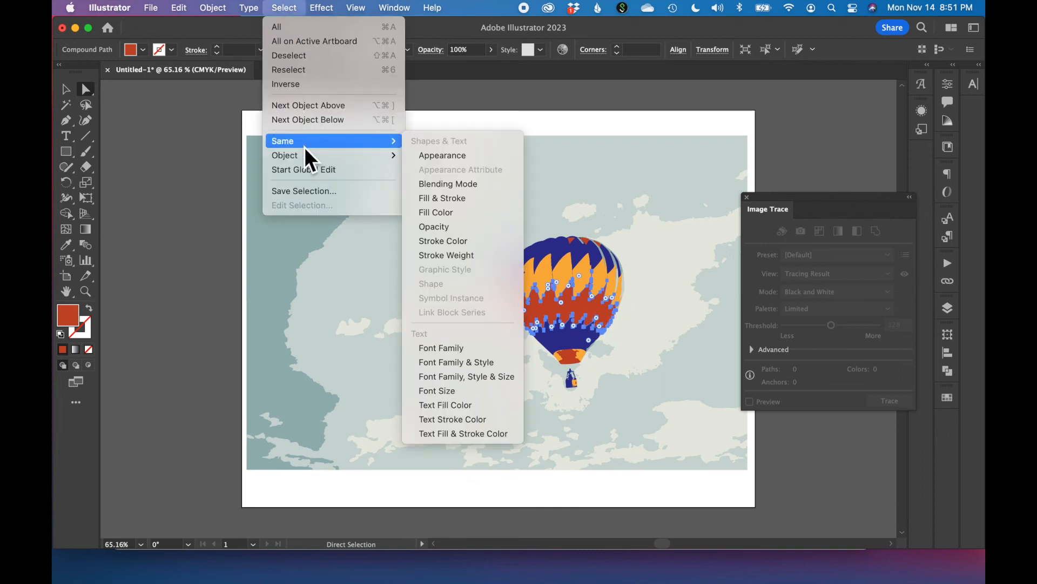
pyautogui.click(461, 214)
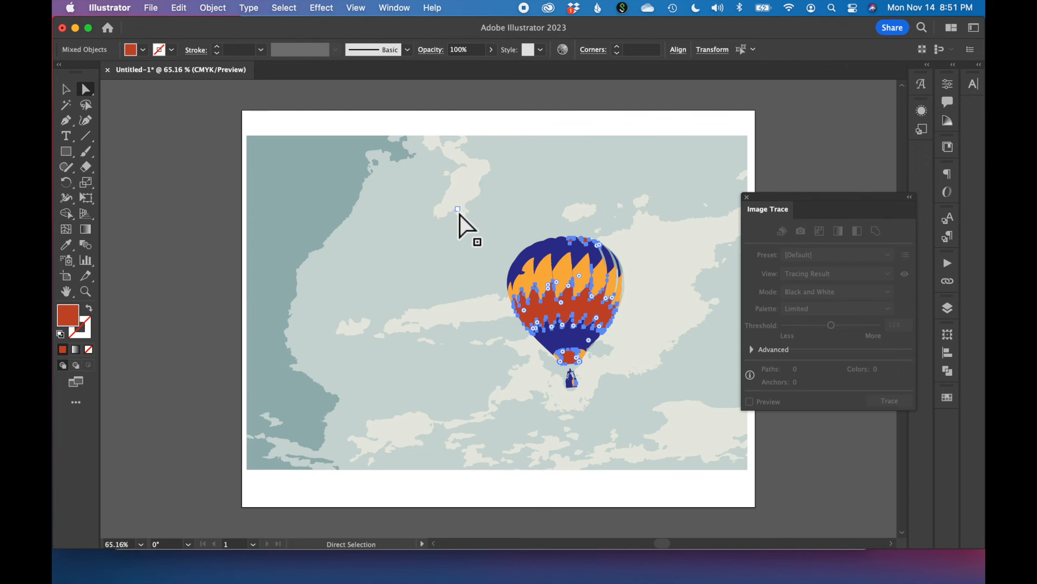
pyautogui.click(947, 398)
pyautogui.click(859, 432)
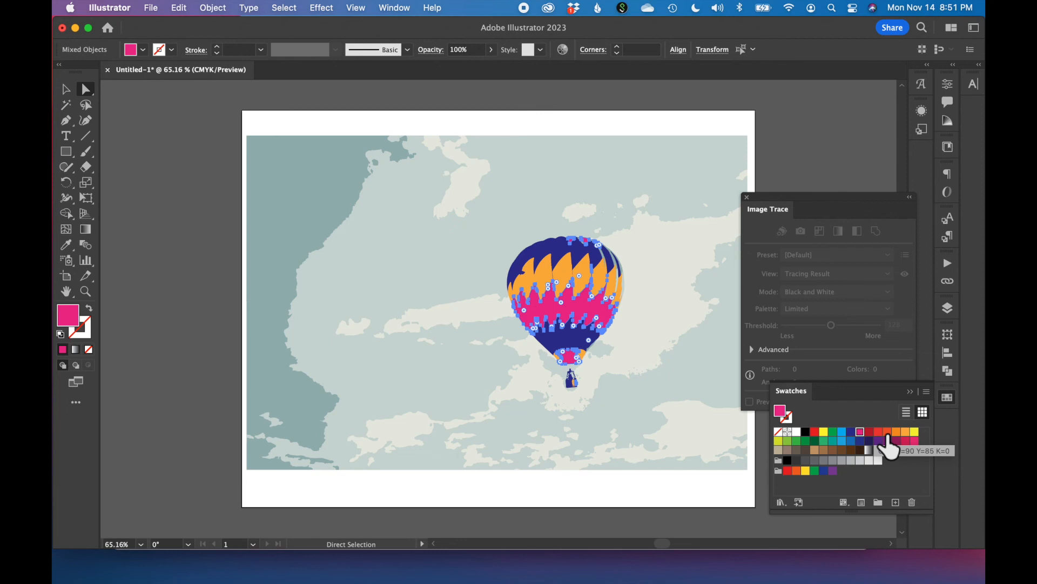
pyautogui.click(802, 152)
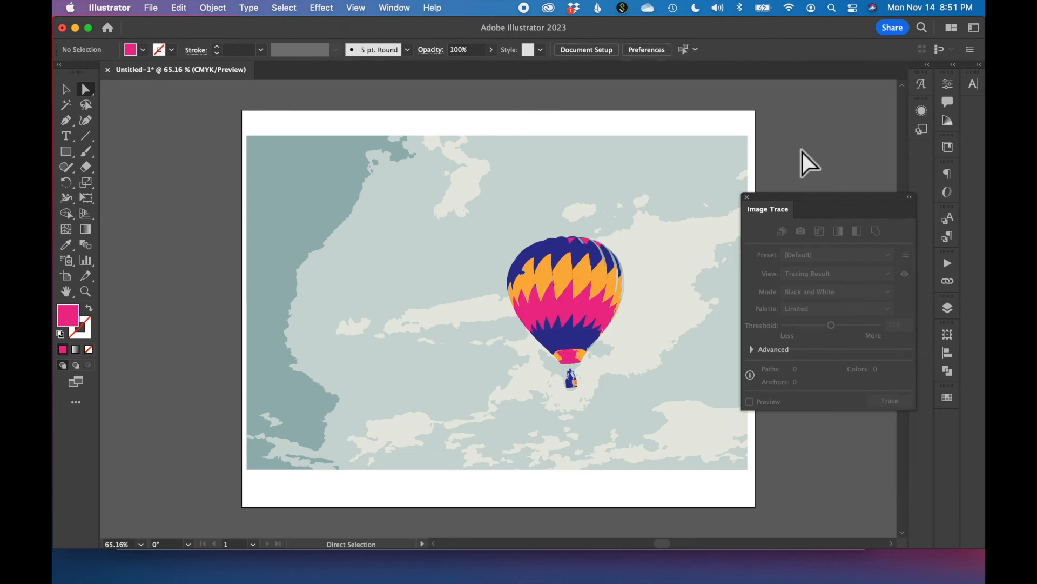
# - Select the light blue-green sky shape behind the balloon to inspect its outline, and deselect everything
pyautogui.click(660, 172)
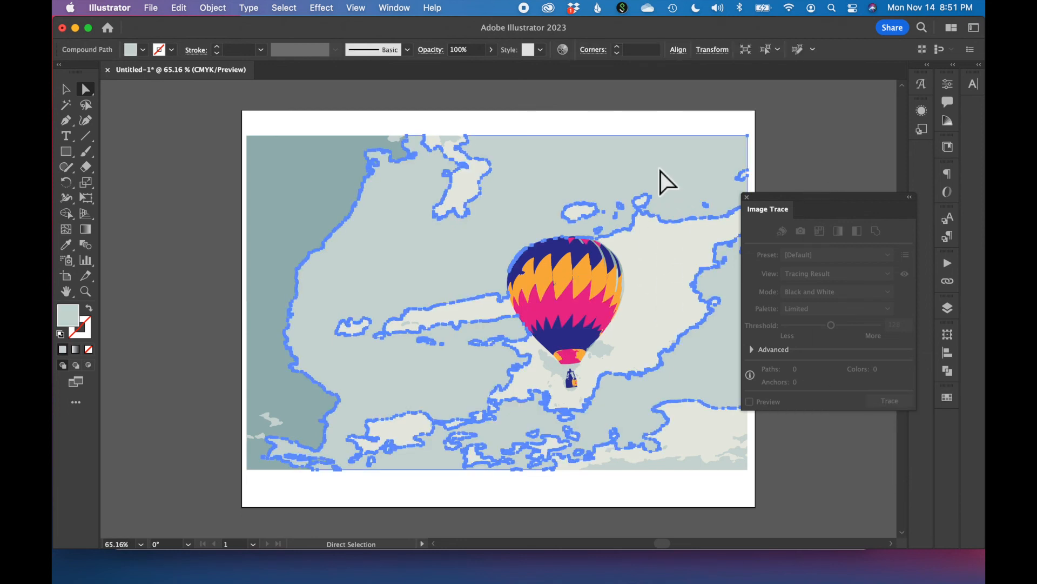
pyautogui.click(799, 132)
pyautogui.click(682, 171)
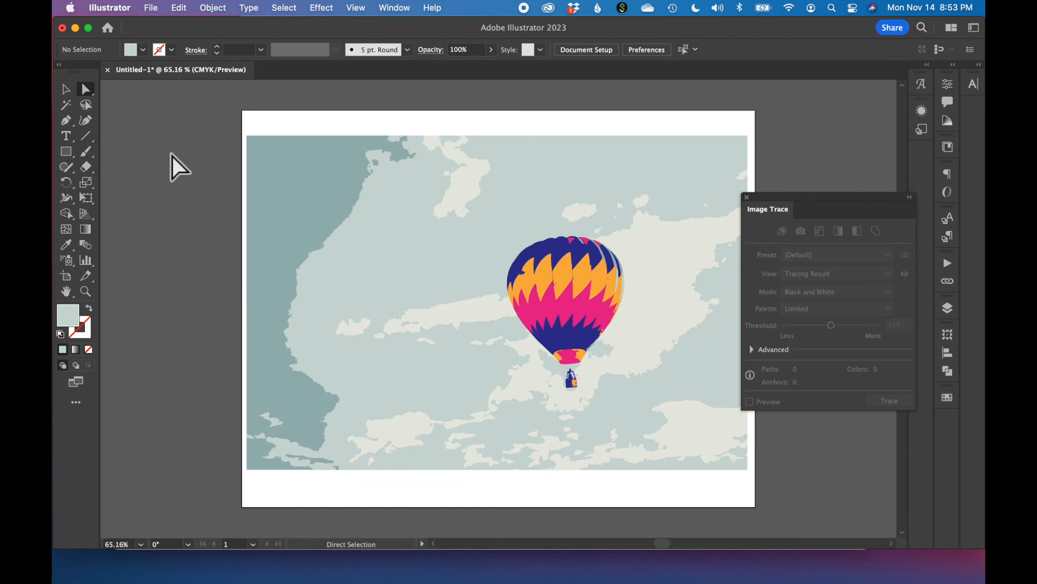
# - Save the artwork as balloon.ai in Adobe Illustrator format in the Image trace folder, accepting the default Illustrator options
pyautogui.click(152, 8)
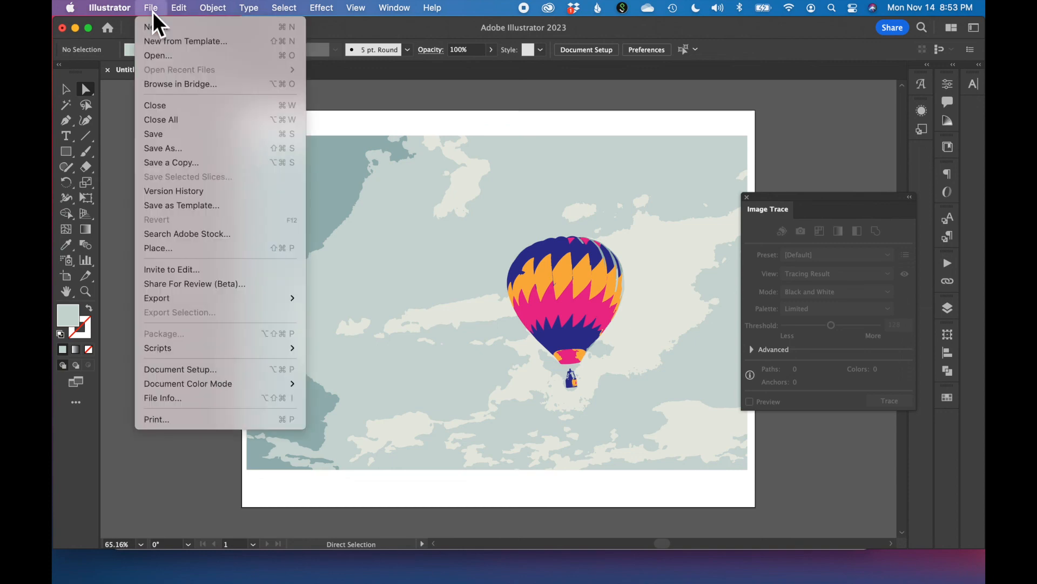
pyautogui.click(175, 151)
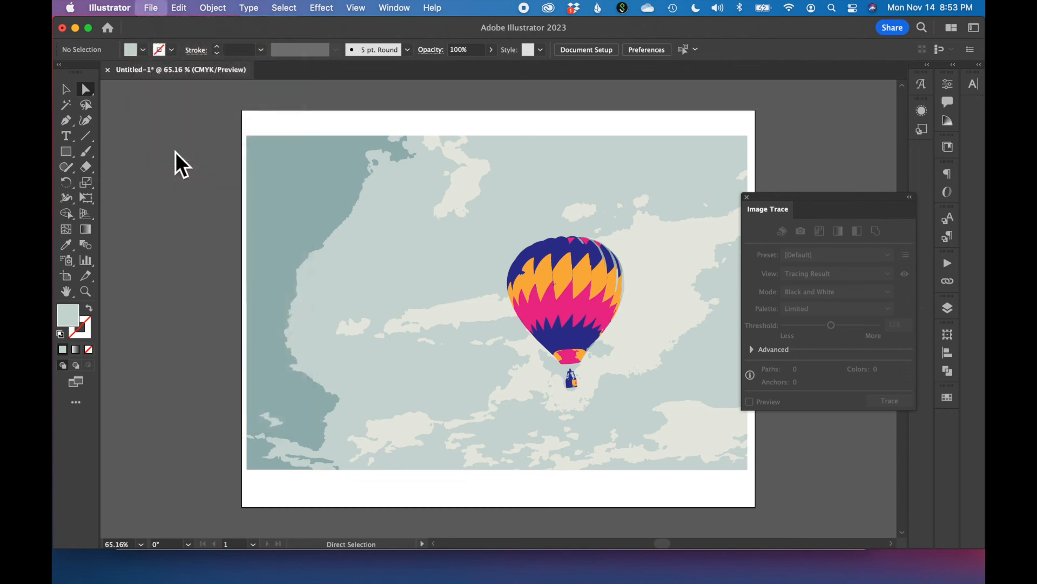
pyautogui.write('balloo')
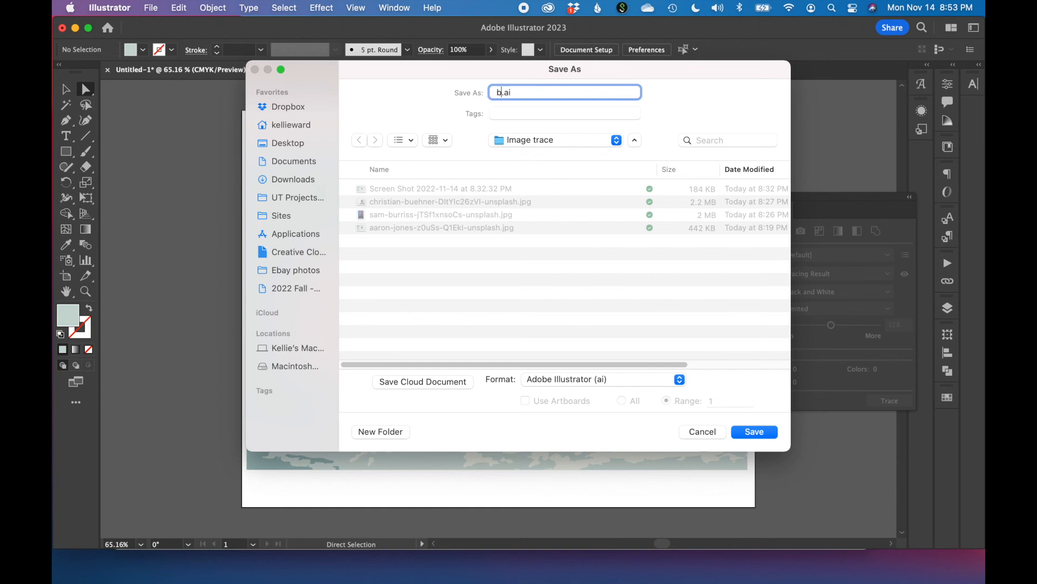
pyautogui.write('n')
pyautogui.click(760, 436)
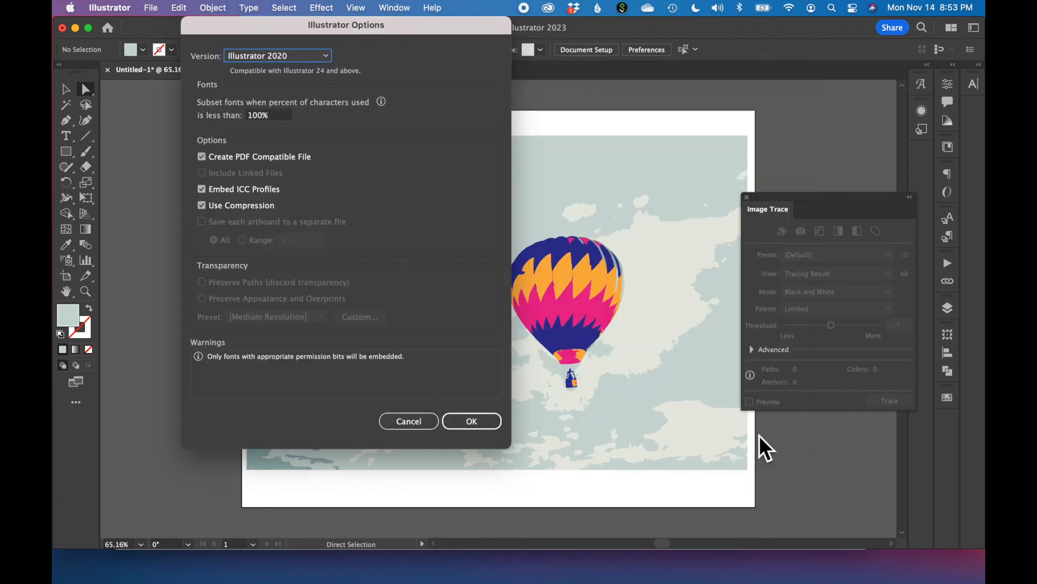
pyautogui.click(479, 423)
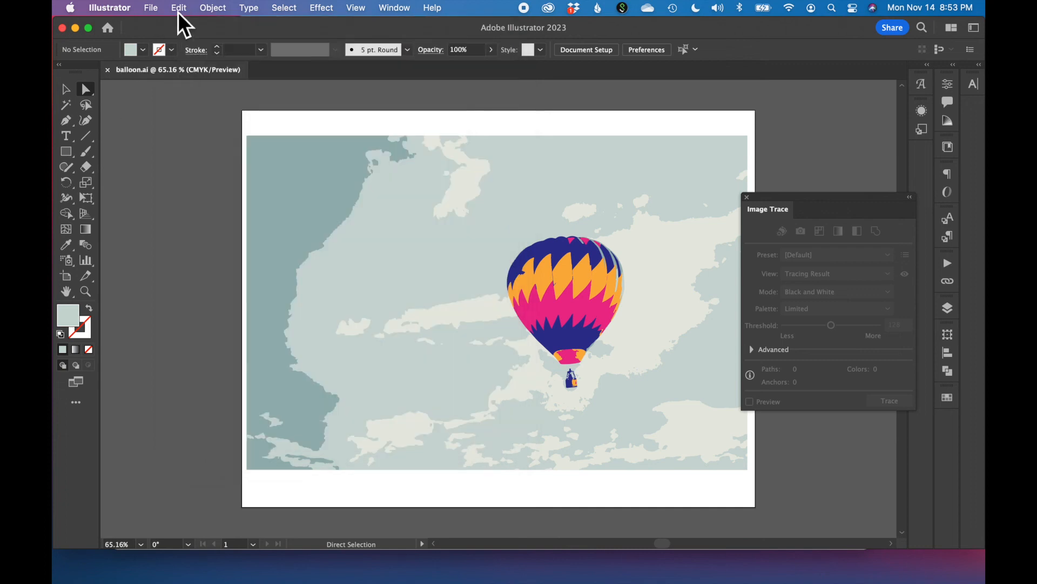
# - Export the artwork as balloon.jpg in JPEG format to the Image trace folder, accepting CMYK, maximum quality 10 and 300 ppi
pyautogui.click(151, 8)
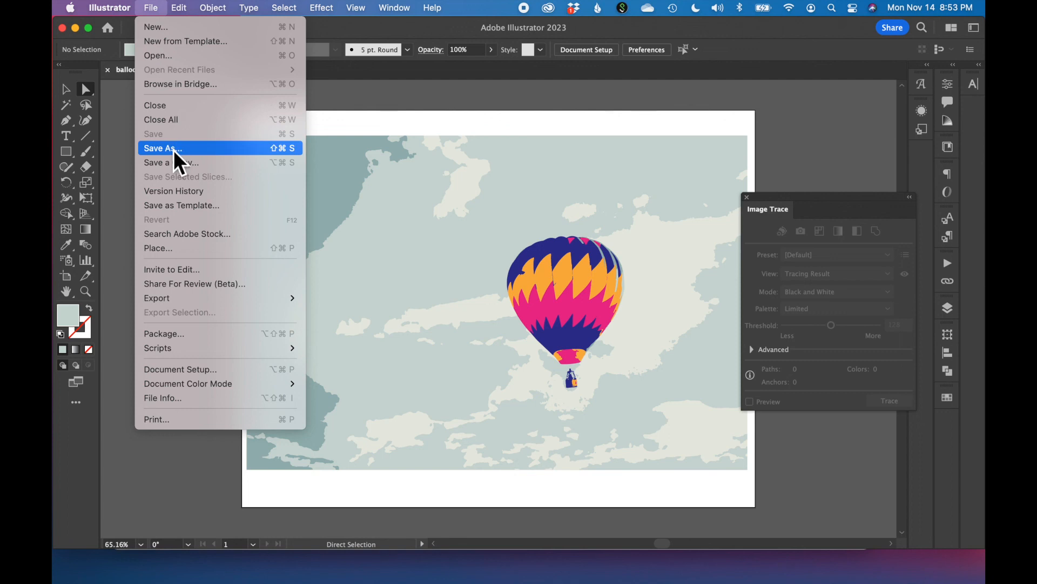
pyautogui.moveTo(178, 297)
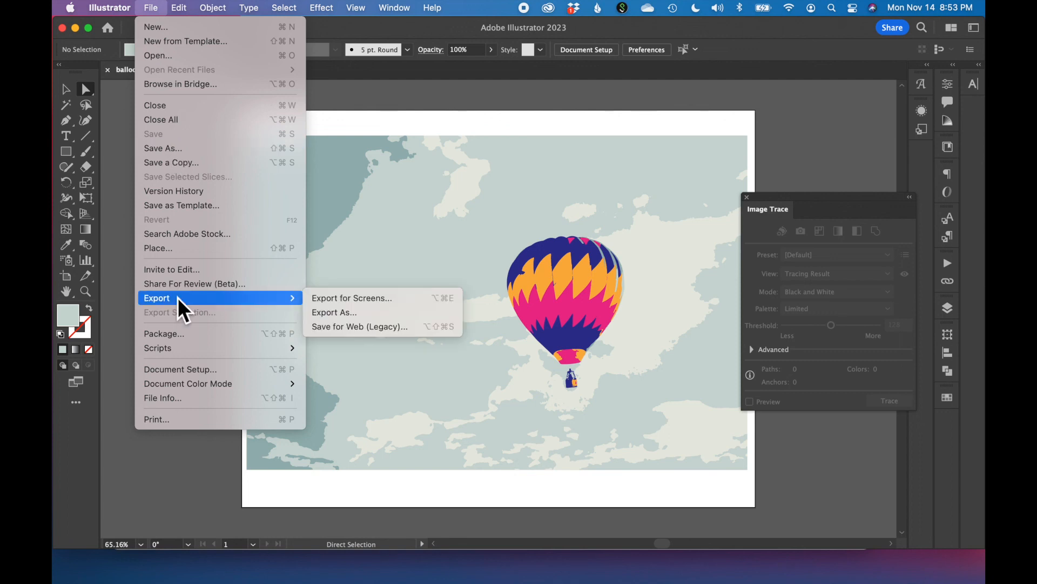
pyautogui.click(359, 313)
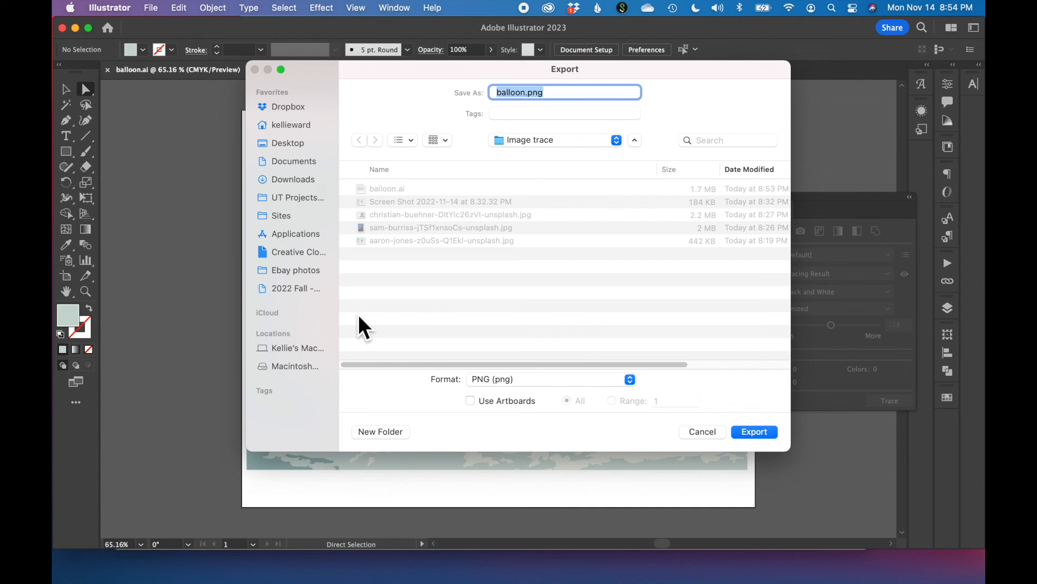
pyautogui.click(536, 383)
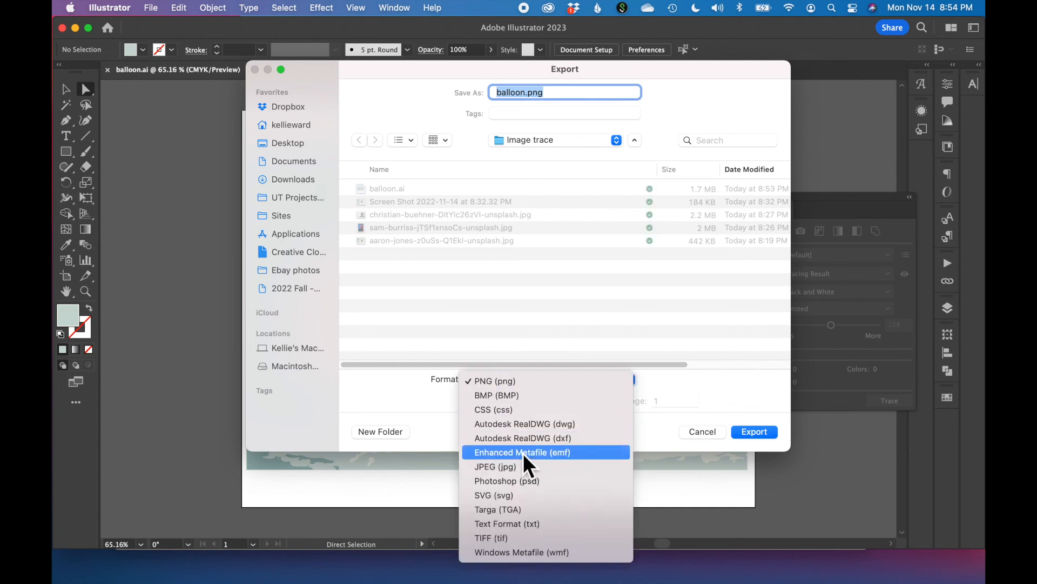
pyautogui.click(521, 471)
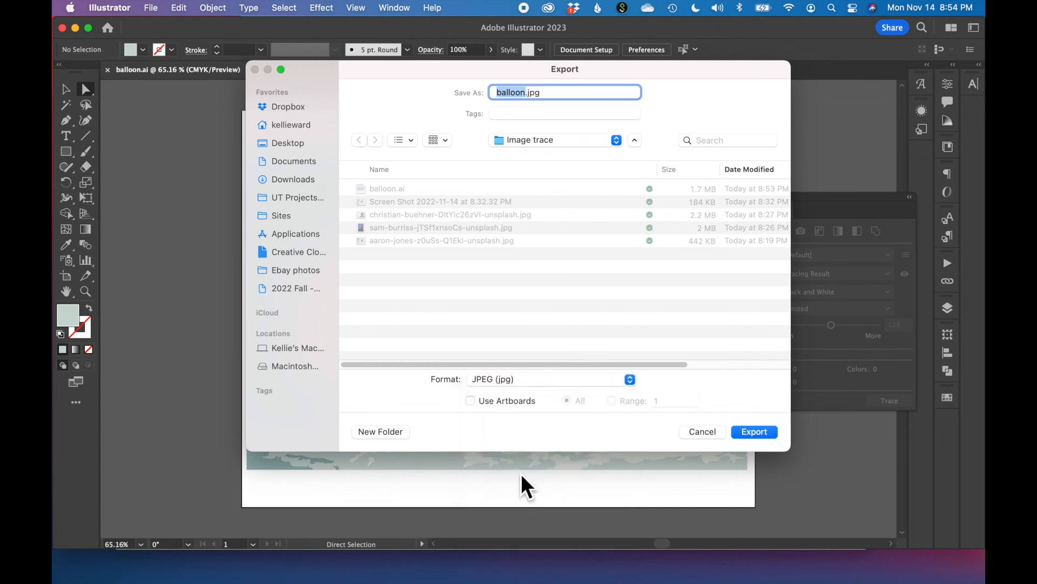
pyautogui.click(772, 436)
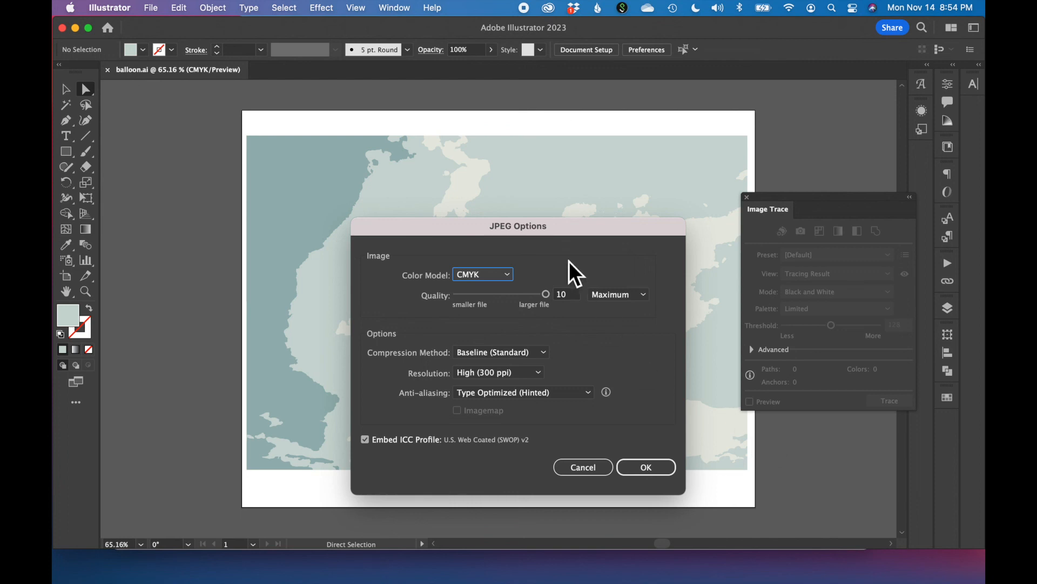
pyautogui.click(650, 471)
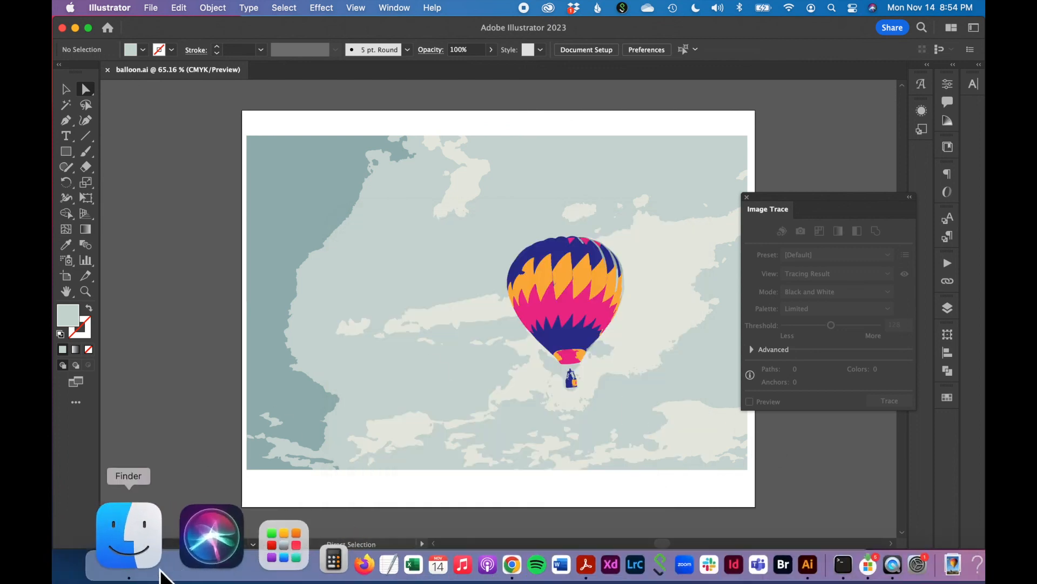
# - Switch to Finder and preview the exported balloon.jpg at large size from the Image trace folder
pyautogui.click(151, 564)
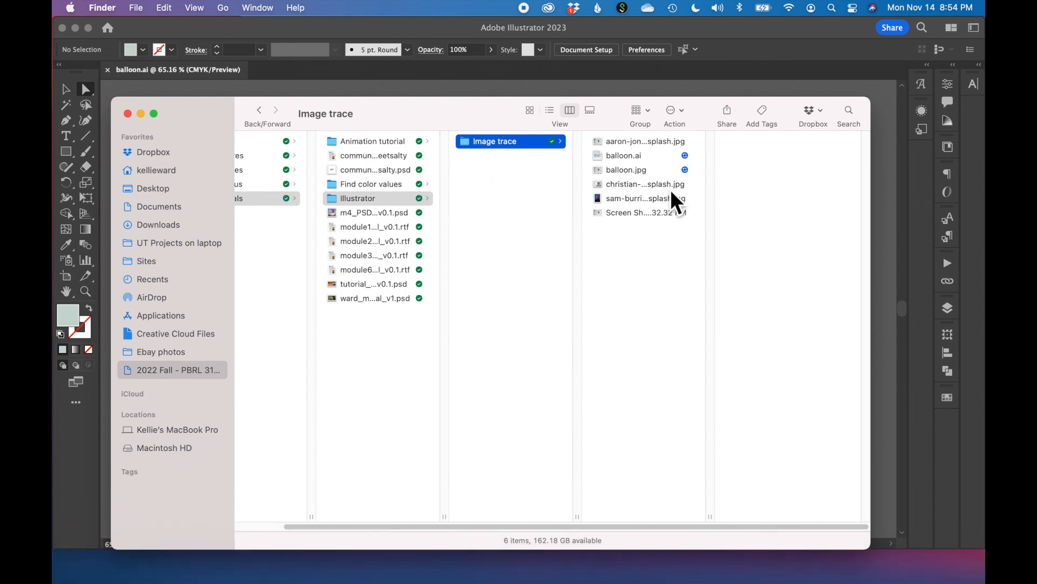
pyautogui.click(642, 171)
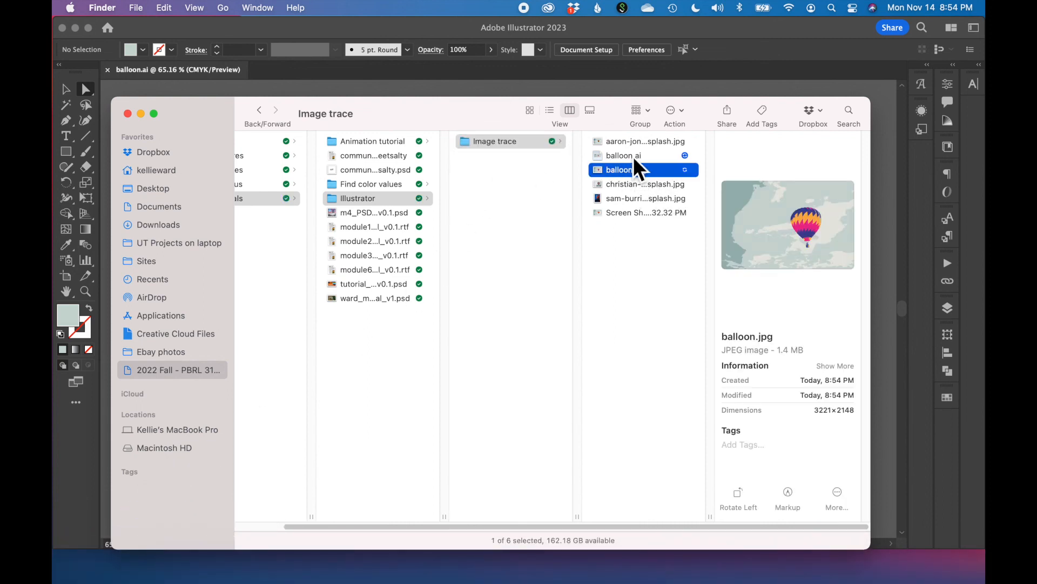
pyautogui.press('space')
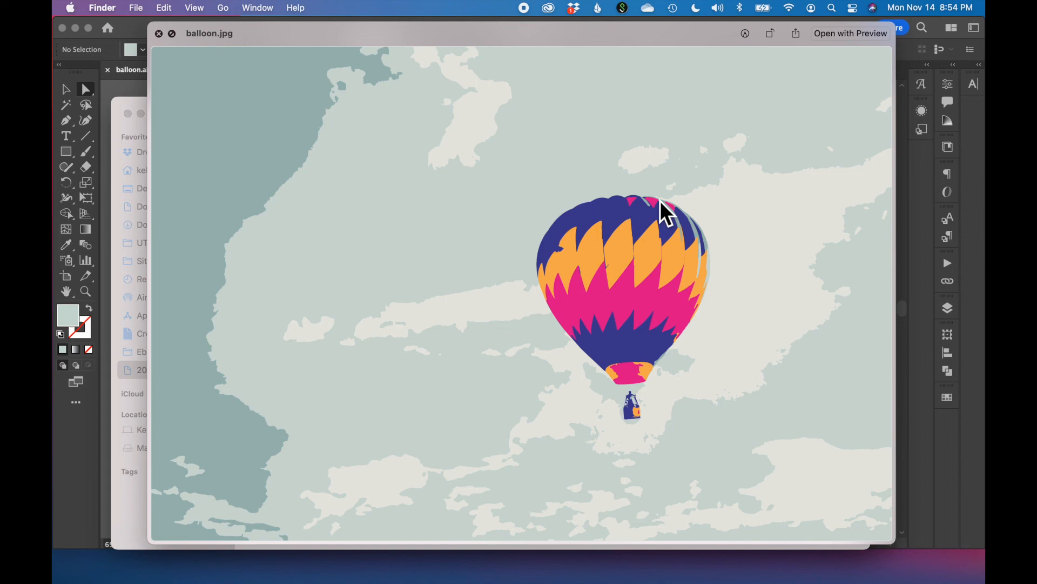